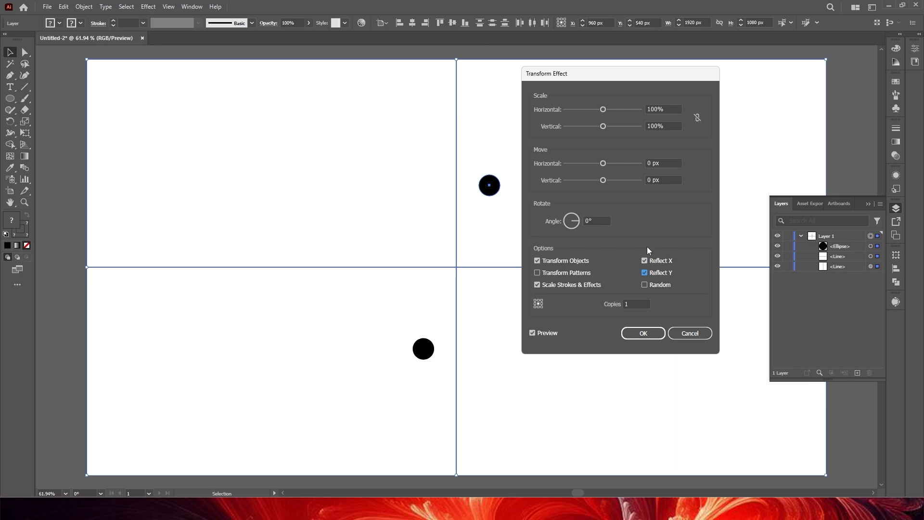
Turn off Reflect Y in the Transform effect and apply it to the layer with Reflect X and 1 copy
left_click(645, 271)
left_click(643, 333)
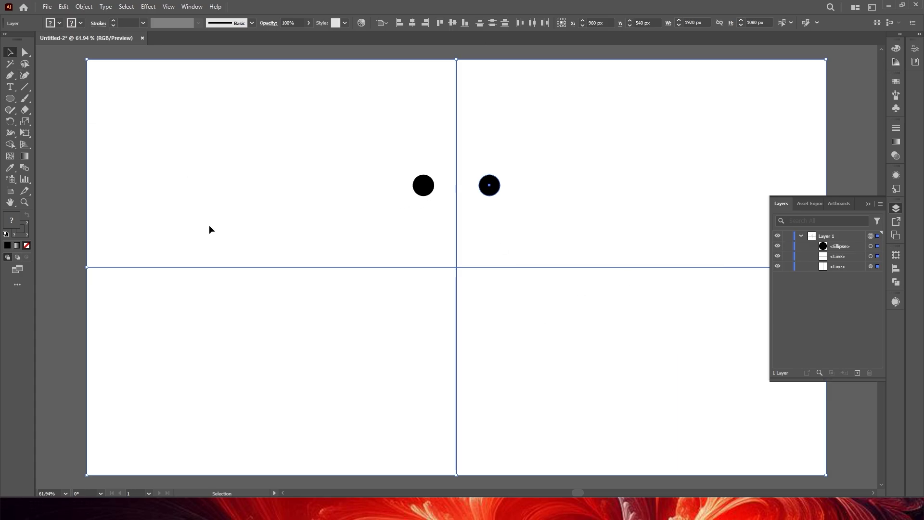
Paint curved black petal outlines around the circle and the vertical line with the Paintbrush
key("b")
double_click(24, 228)
key("Escape")
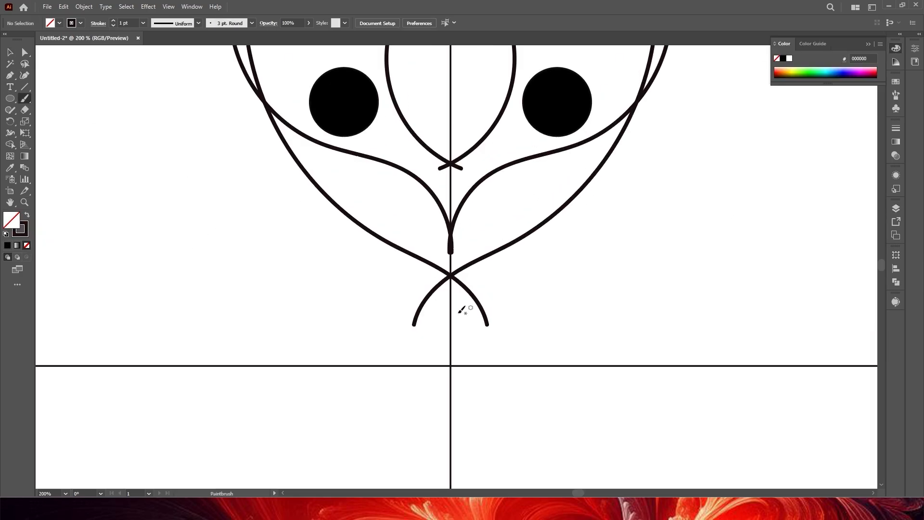
Draw a 960 x 1080 px rectangle covering the half of the artboard to the right of the vertical line
key("ctrl+minus")
key("ctrl+minus")
key("ctrl+minus")
key("ctrl+minus")
scroll(395, 269, "down", 1)
key("m")
left_click_drag(409, 102, 707, 438)
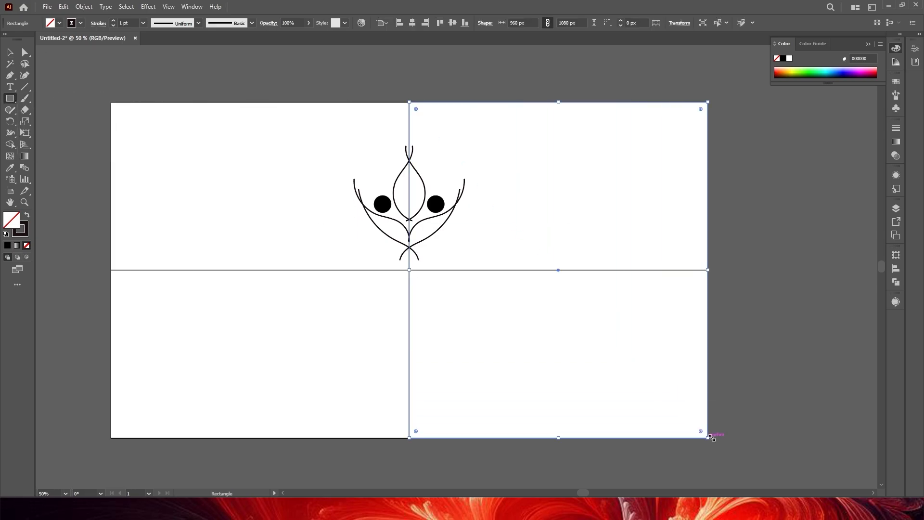
Clip Layer 1 to the rectangle and paint a smaller petal inside the central petal
key("F7")
scroll(408, 235, "up", 4)
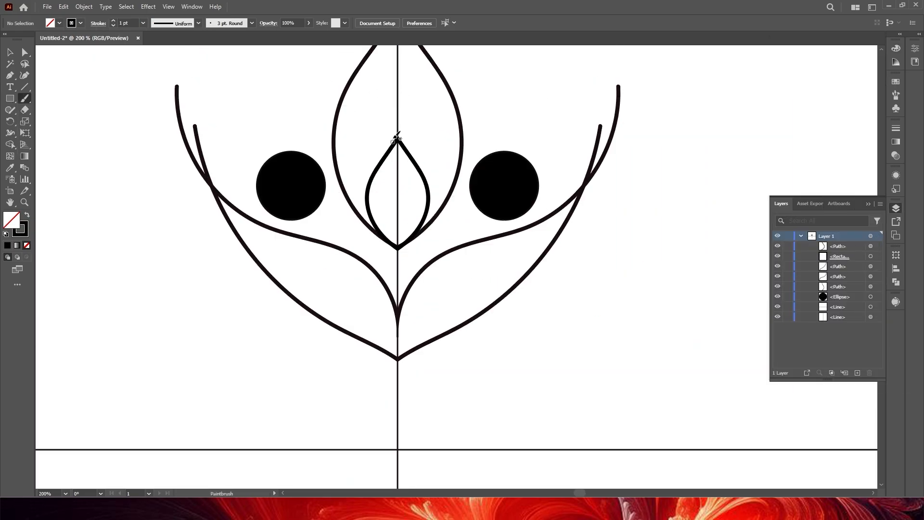
scroll(407, 118, "up", 1)
scroll(490, 219, "down", 5)
scroll(476, 214, "up", 2)
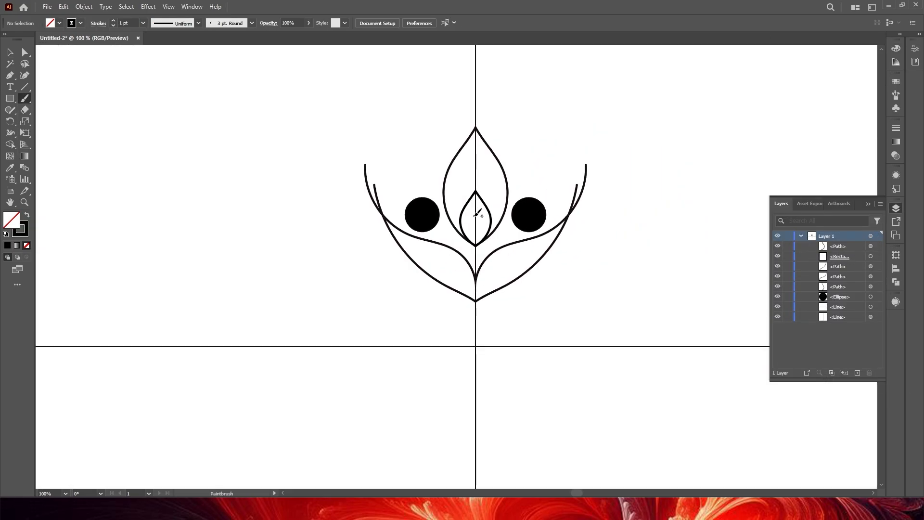
Add a new layer above Layer 1 and hide Layer 1
left_click(801, 236)
left_click(857, 373)
left_click(778, 246)
Draw a 1080 px vertical centre line on Layer 2 and apply a Transform effect with 5 copies at a 30° angle
key("backslash")
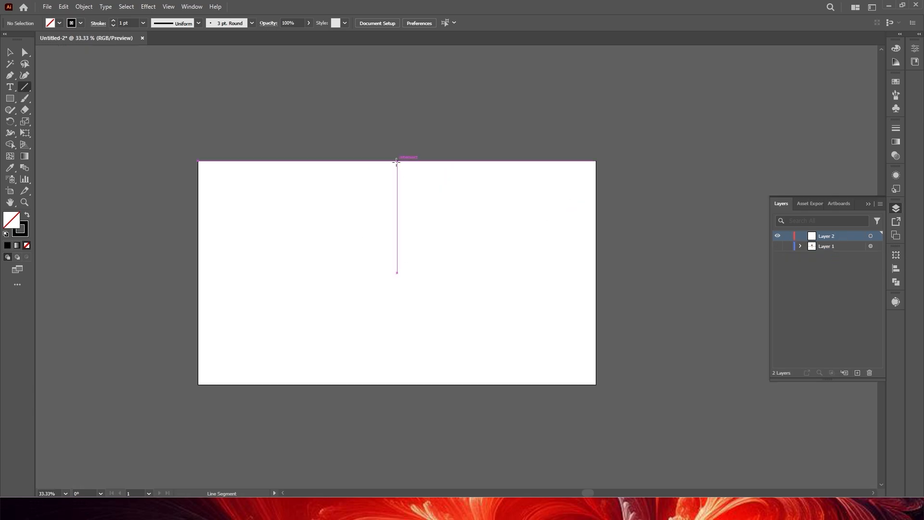
left_click(148, 6)
mouse_move(192, 85)
left_click(301, 120)
left_click(617, 304)
type("5")
left_click(555, 221)
type("30")
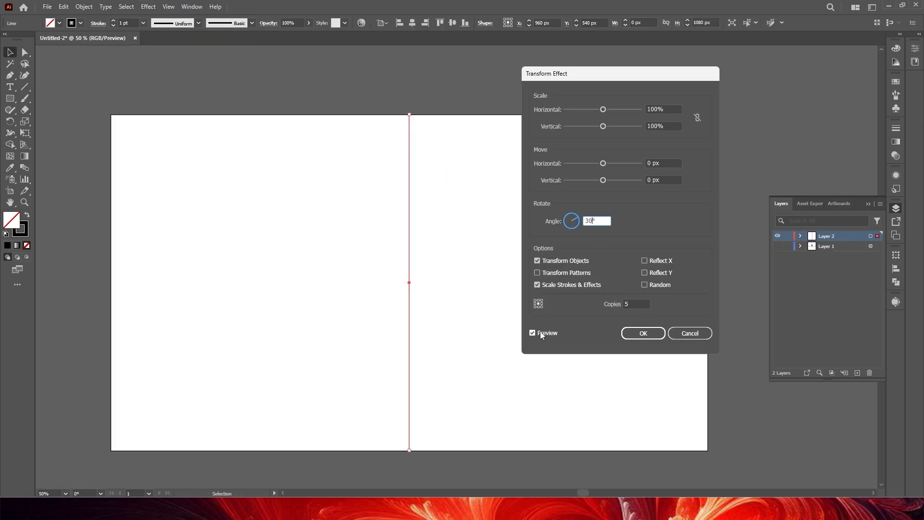
left_click(642, 333)
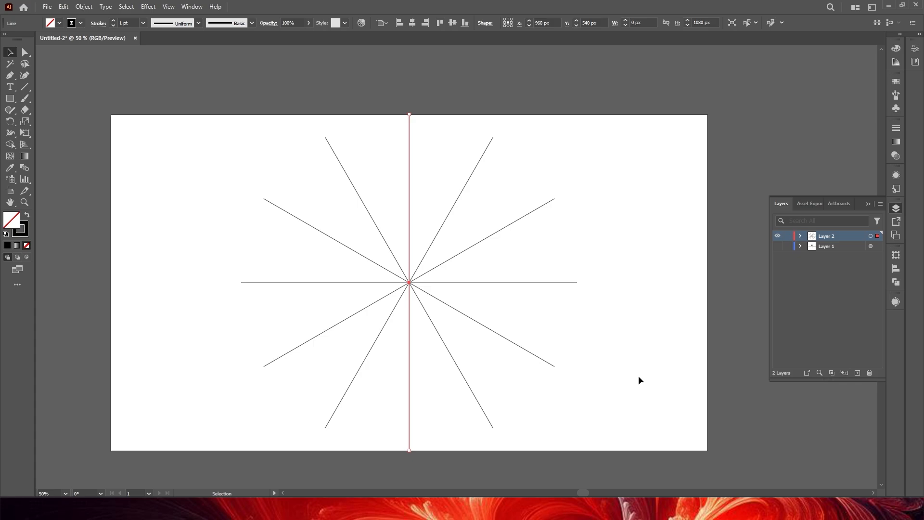
Place Layer 2 beneath the re-shown Layer 1 and shift the black circle closer to the vertical line
left_click_drag(837, 236, 838, 253)
left_click(777, 235)
left_click_drag(413, 219, 468, 274)
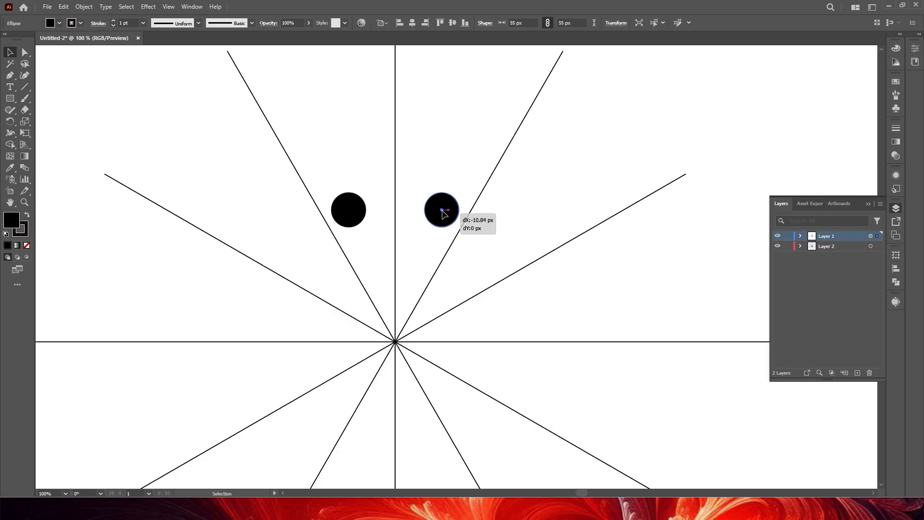
Apply a second Transform effect to the whole of Layer 1 with 5 copies at a 60° angle
scroll(443, 206, "down", 3)
scroll(459, 171, "down", 2)
left_click(870, 236)
key("alt+c")
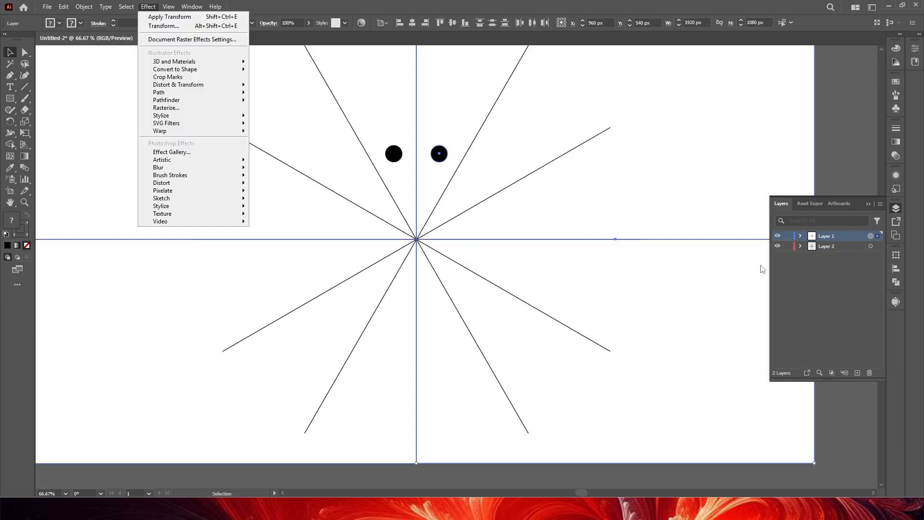
mouse_move(178, 84)
left_click(265, 108)
left_click(532, 333)
double_click(627, 304)
type("5")
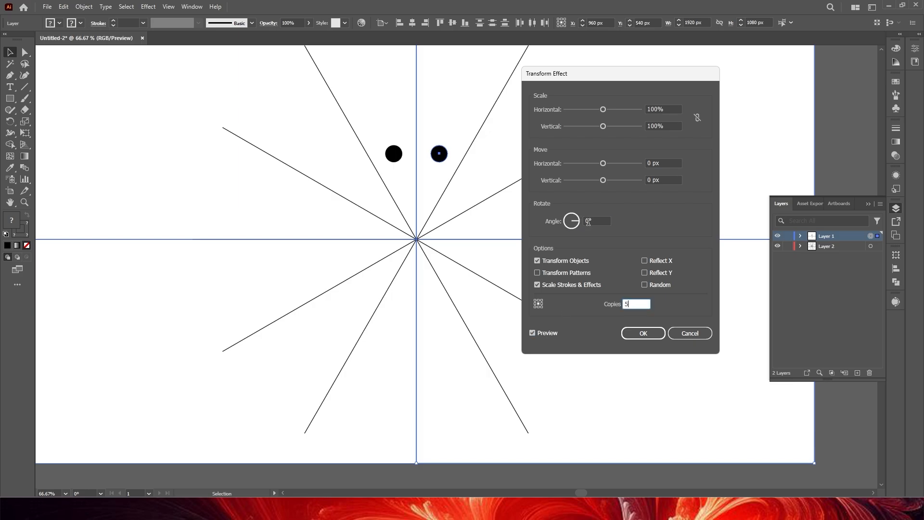
double_click(588, 221)
type("60")
key("Tab")
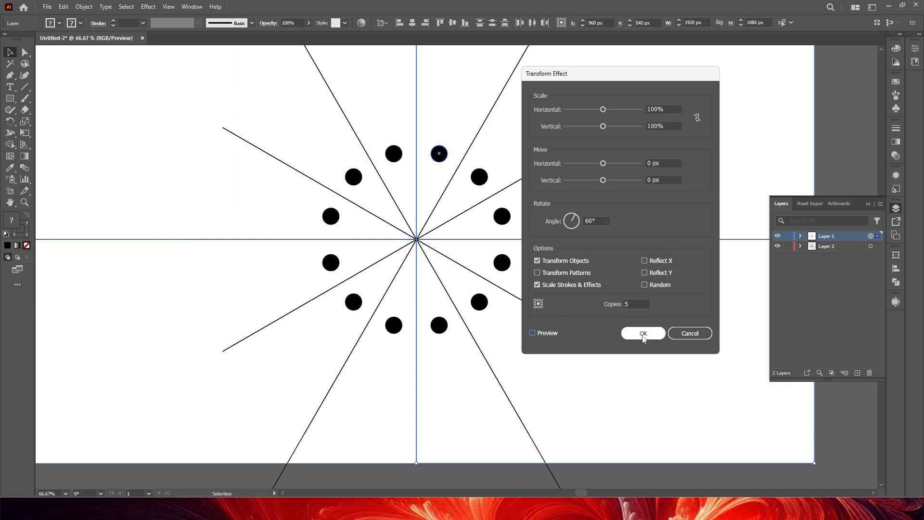
left_click(644, 334)
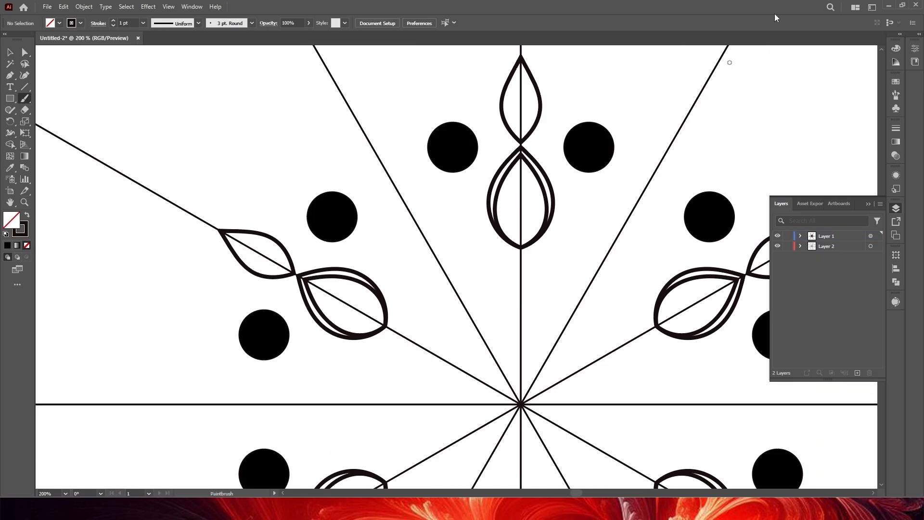
Load the Artistic_Ink brush library and paint a dotted ink-splatter stroke near the mandala's centre
key("F5")
left_click(778, 190)
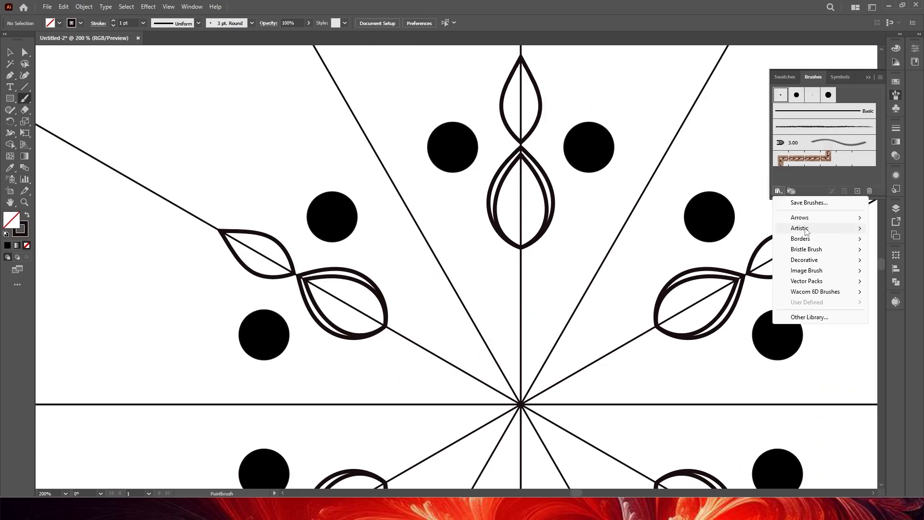
left_click(804, 227)
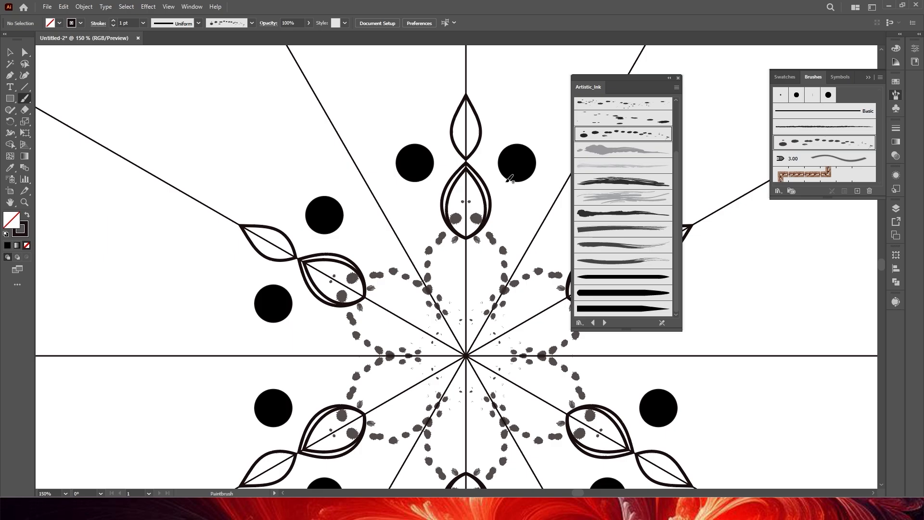
scroll(481, 269, "down", 3)
scroll(481, 270, "up", 3)
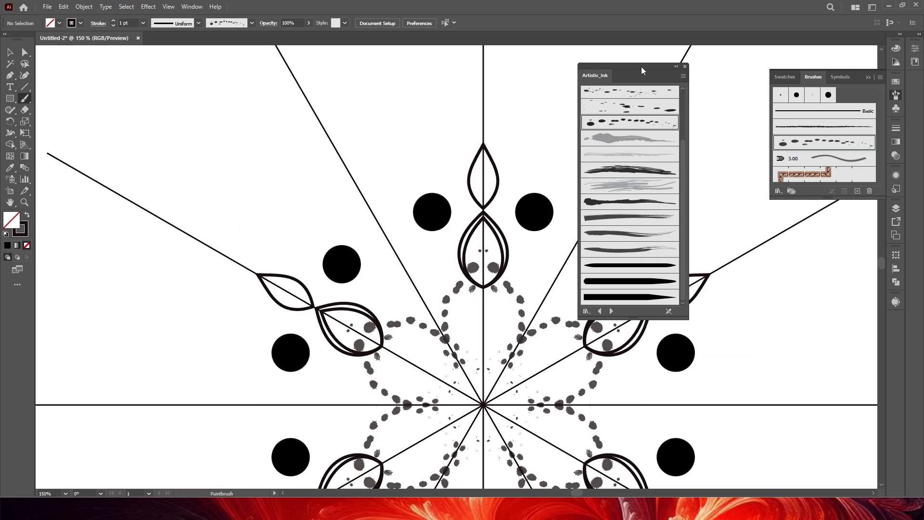
left_click_drag(479, 236, 478, 329)
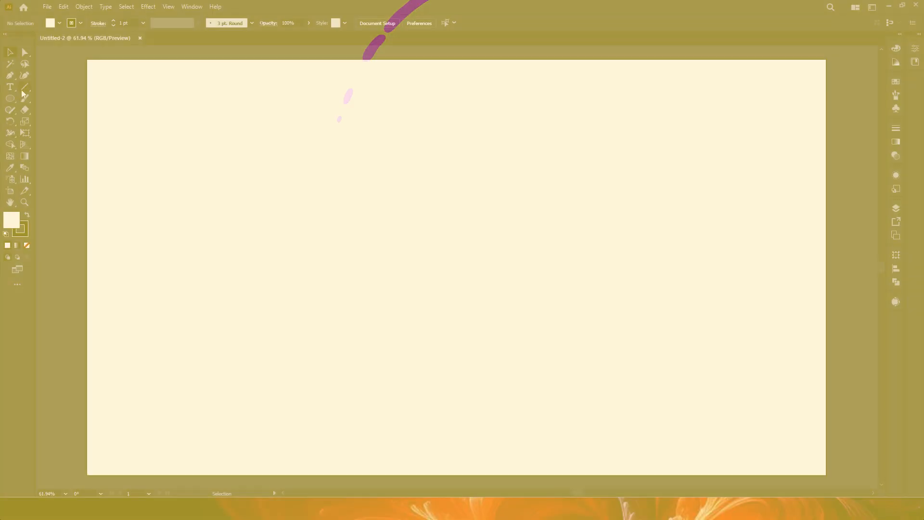
Draw a 1080 px vertical line near the middle of the blank artboard and a 1920 px horizontal line across its full width
left_click(24, 90)
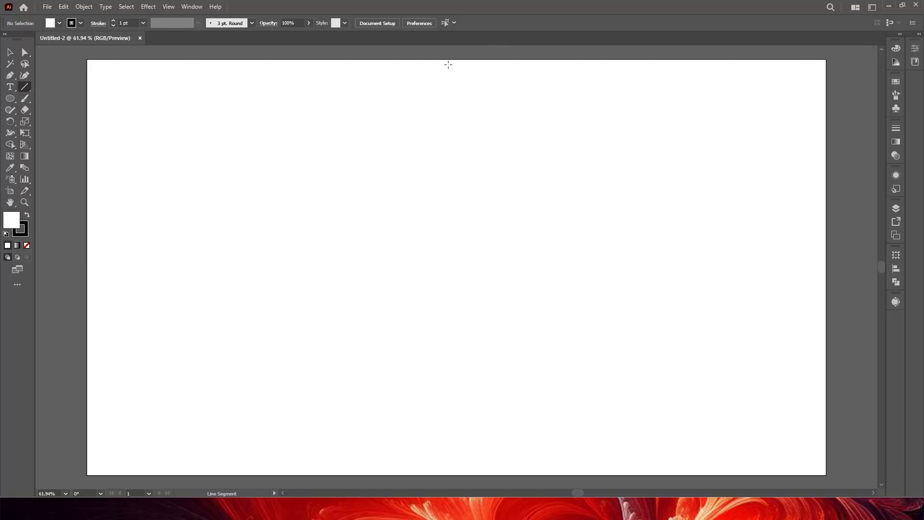
left_click_drag(454, 59, 462, 474)
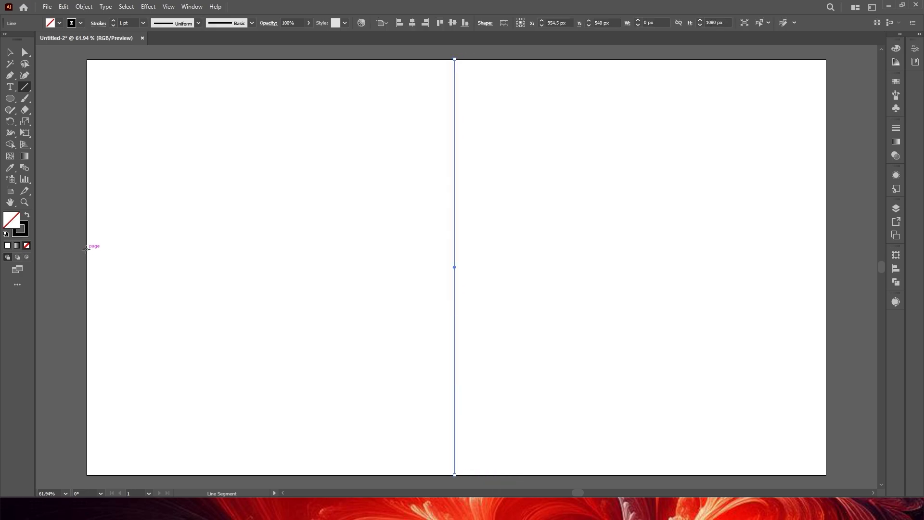
left_click_drag(88, 249, 826, 249)
Select both lines and centre them horizontally and vertically on the artboard
key("v")
left_click_drag(336, 124, 510, 291)
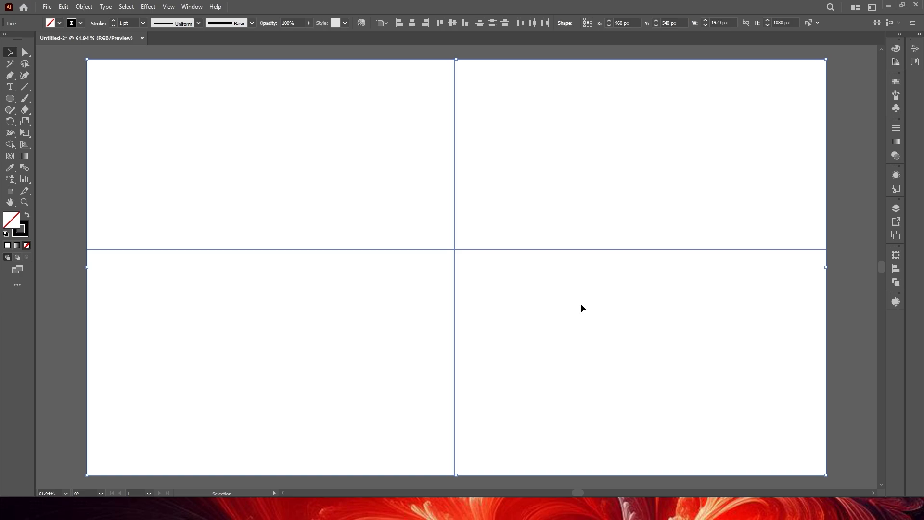
left_click_drag(383, 192, 581, 339)
left_click(451, 25)
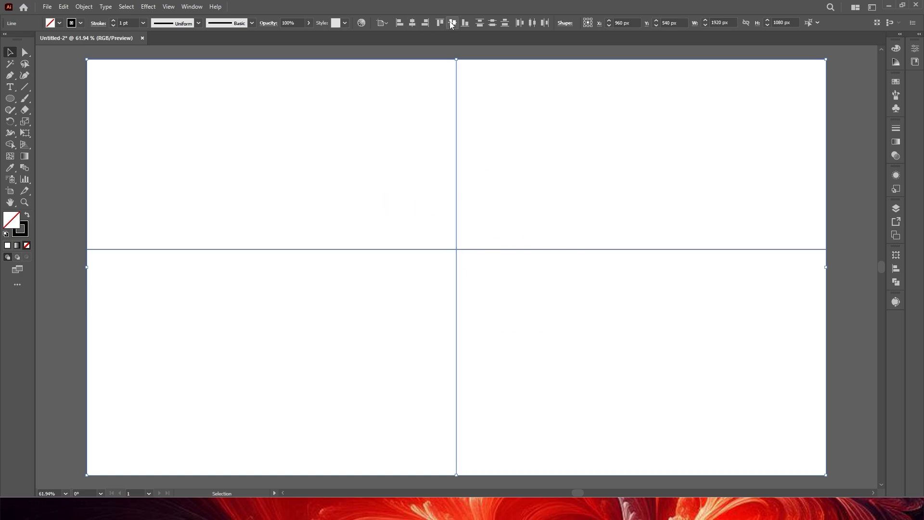
left_click(451, 24)
left_click(384, 23)
left_click(398, 56)
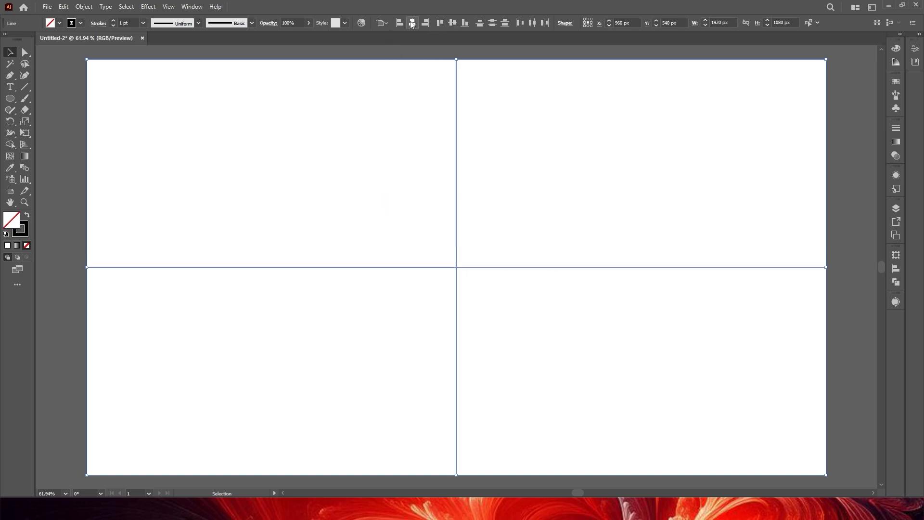
left_click_drag(377, 186, 523, 309)
View the Align panel's options, clear the selection and collapse the panel
left_click(192, 7)
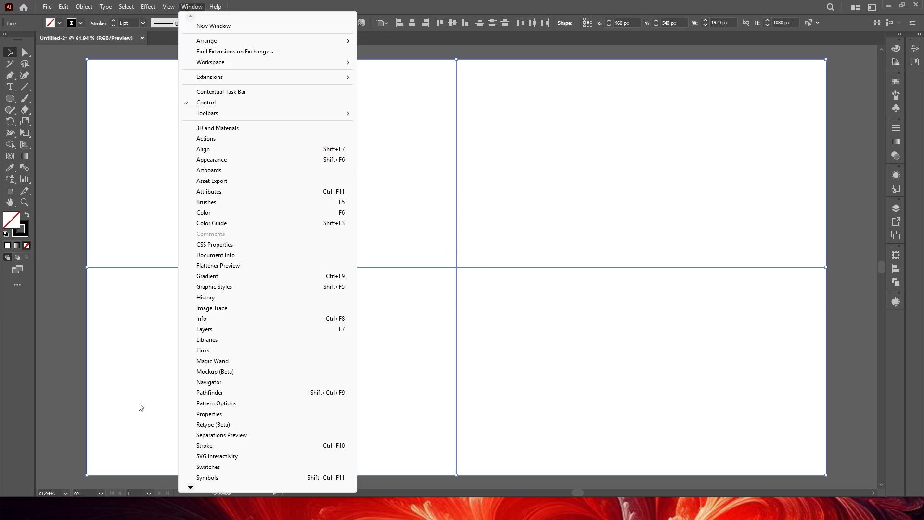
left_click(212, 149)
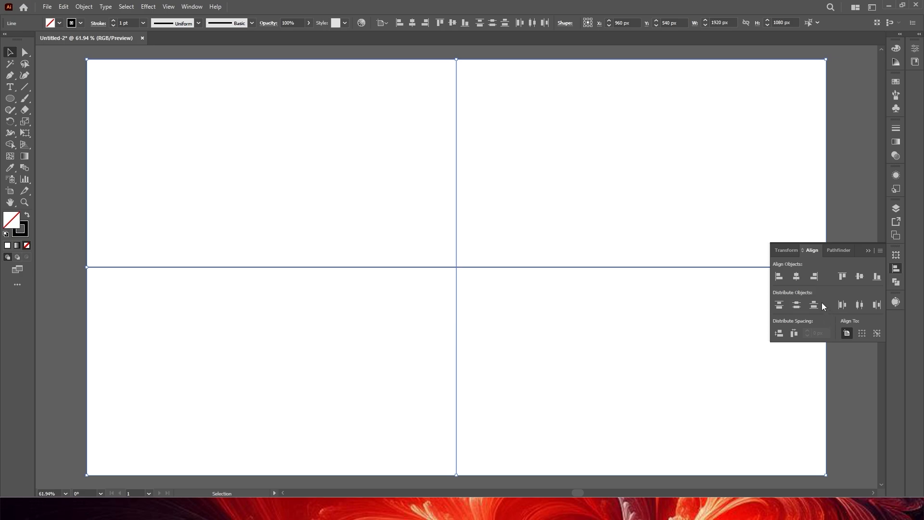
key("ctrl+shift+a")
left_click(868, 251)
Draw a circle about 55 px wide in the upper-right quadrant near the vertical line and give it a black fill
left_click(10, 99)
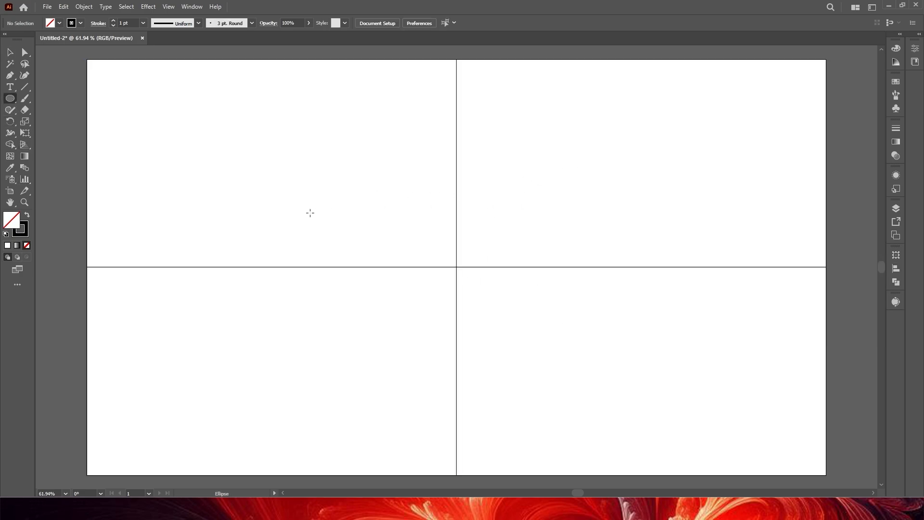
left_click_drag(489, 185, 497, 197)
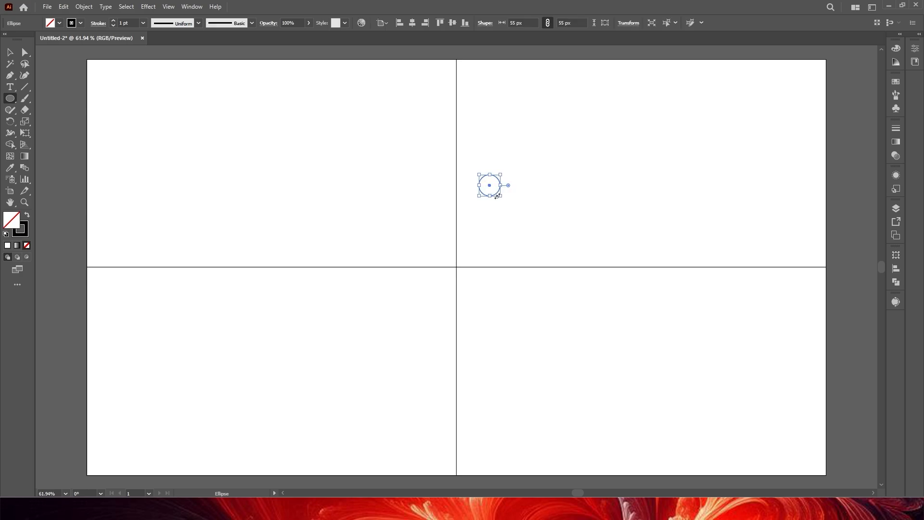
left_click(27, 216)
Select the circle and both lines, expand Layer 1 in the layer list and target the whole layer
left_click(10, 52)
mouse_move(232, 104)
left_mouse_down()
mouse_move(264, 106)
mouse_move(342, 182)
mouse_move(607, 340)
left_mouse_up()
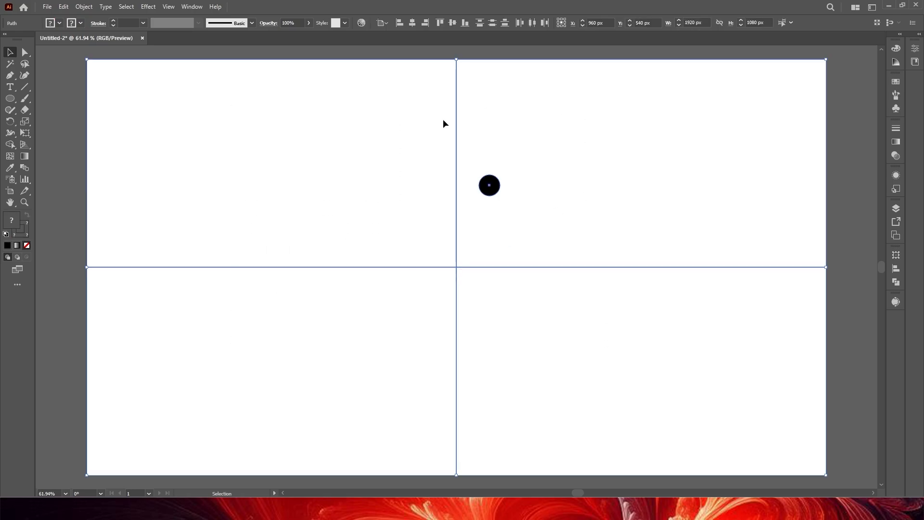
left_click(896, 208)
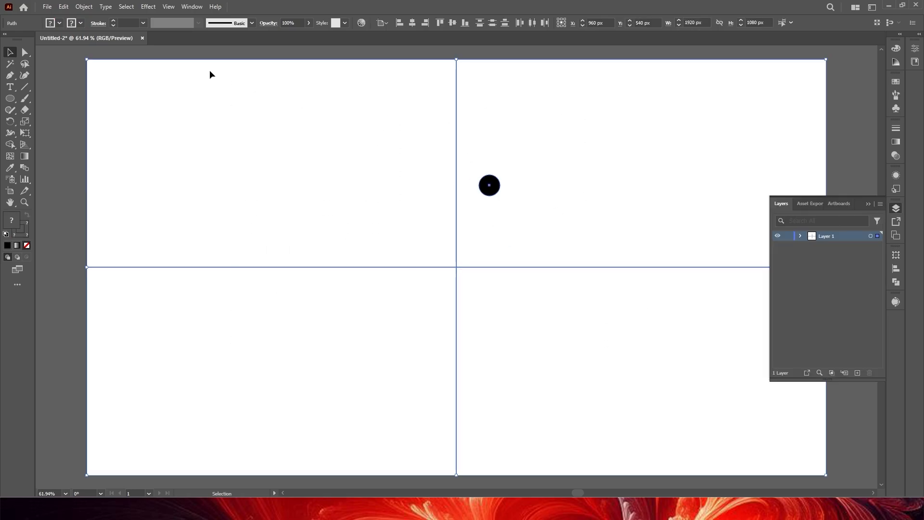
left_click(192, 6)
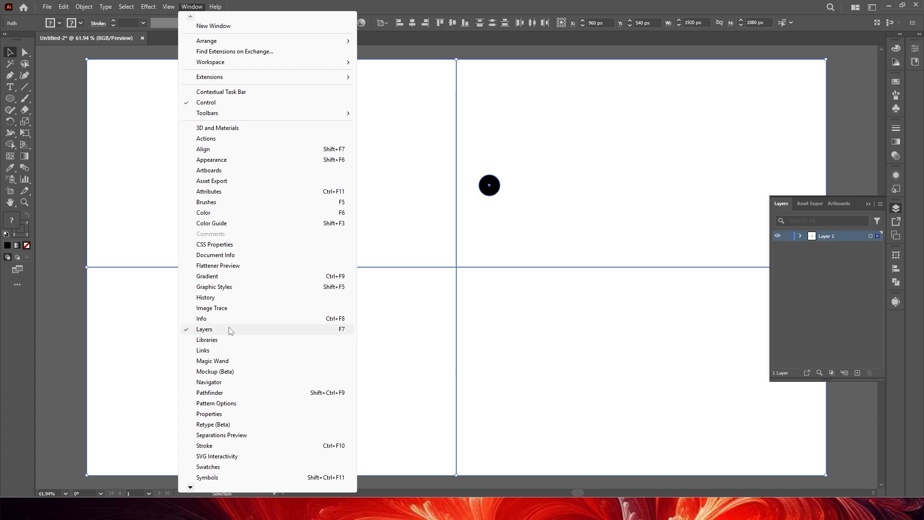
left_click(870, 236)
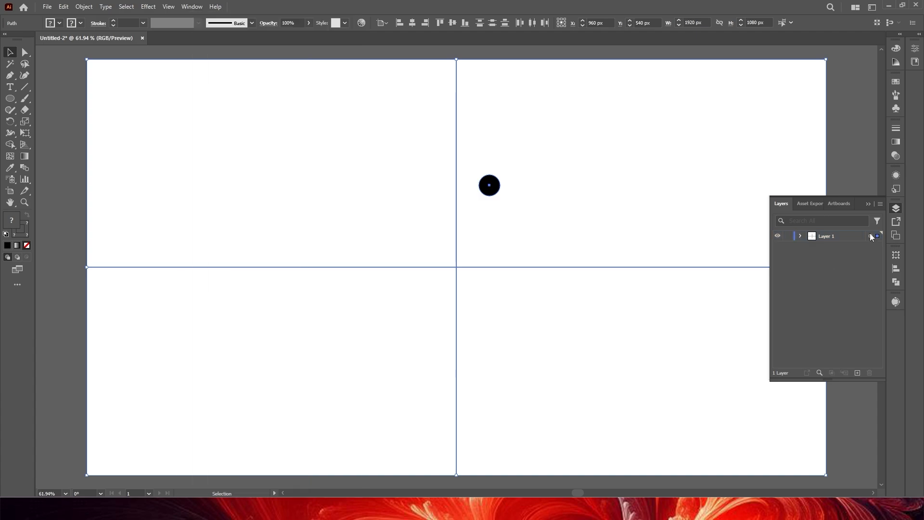
left_click(800, 236)
left_click(871, 236)
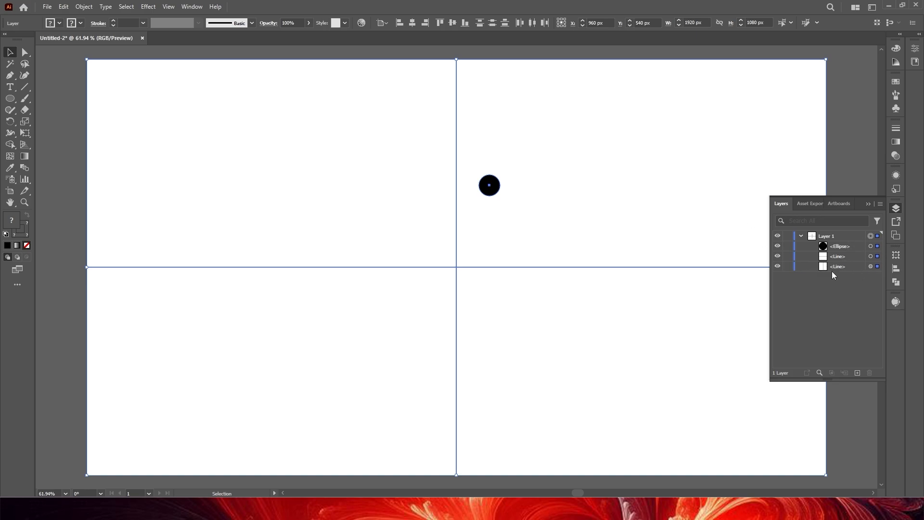
Apply a Transform effect to the whole layer with Reflect X enabled and 1 copy
left_click(148, 6)
mouse_move(183, 86)
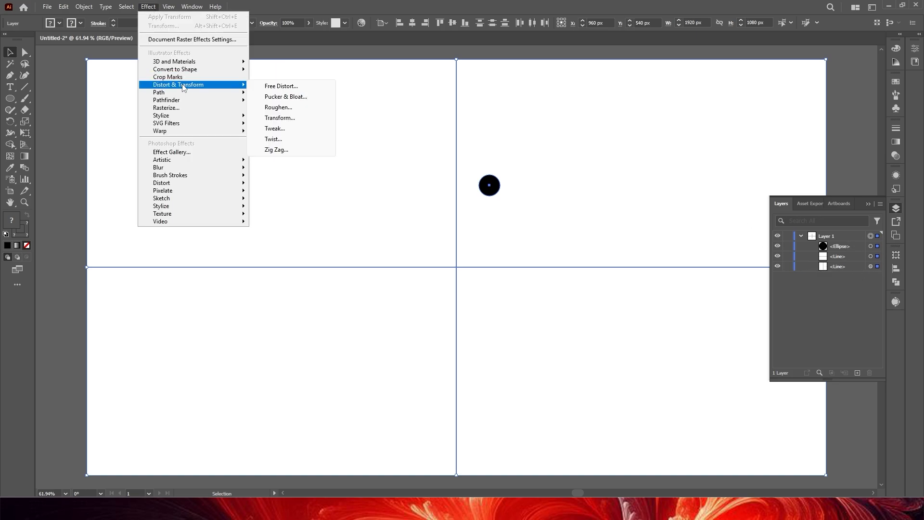
left_click(279, 118)
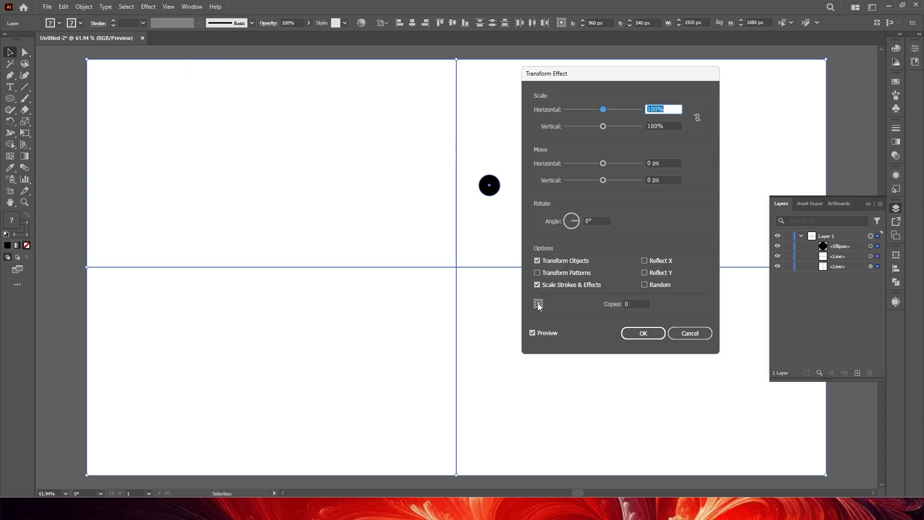
left_click(631, 304)
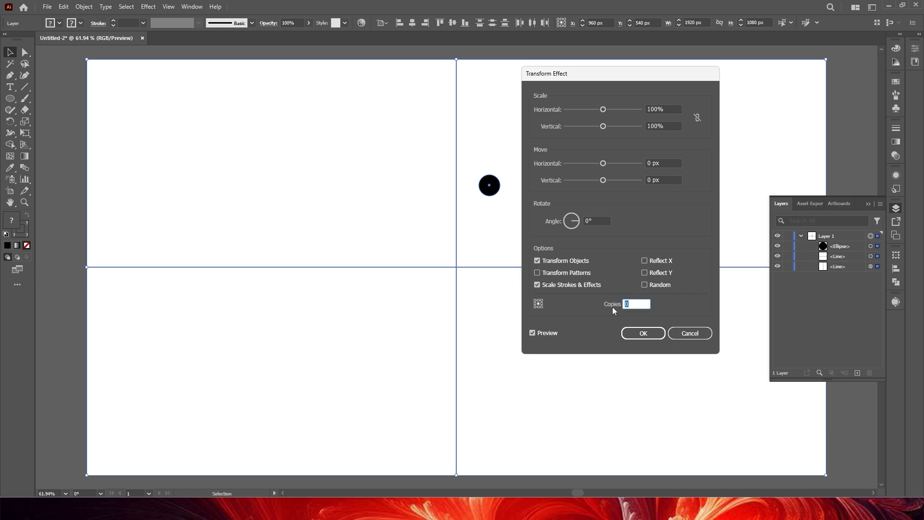
type("1")
left_click(645, 261)
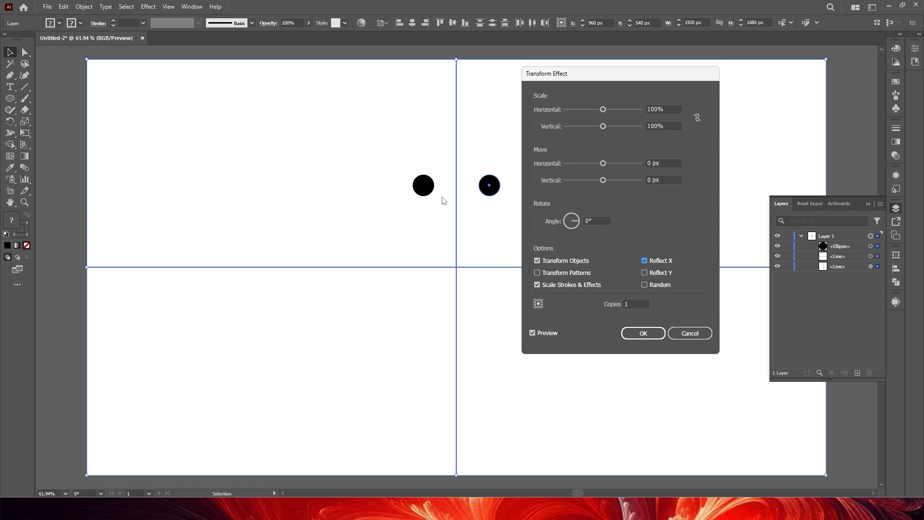
left_click(646, 273)
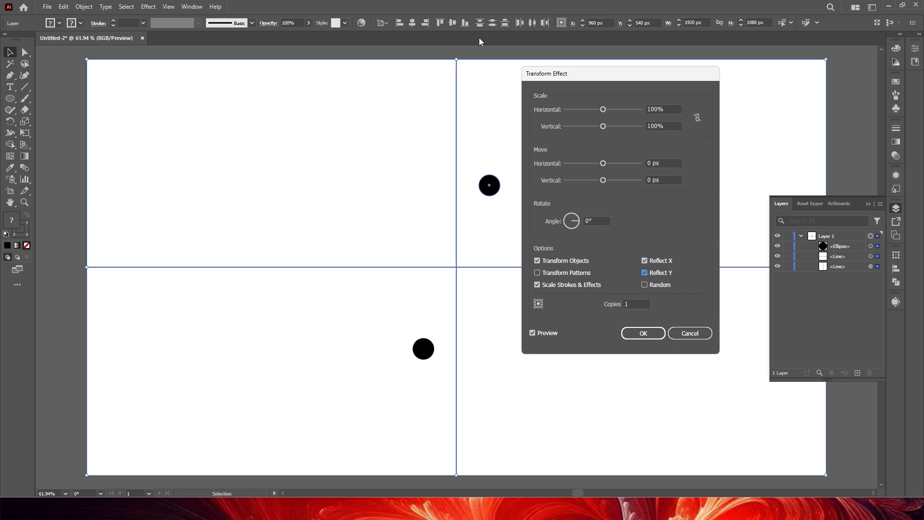
left_click(646, 273)
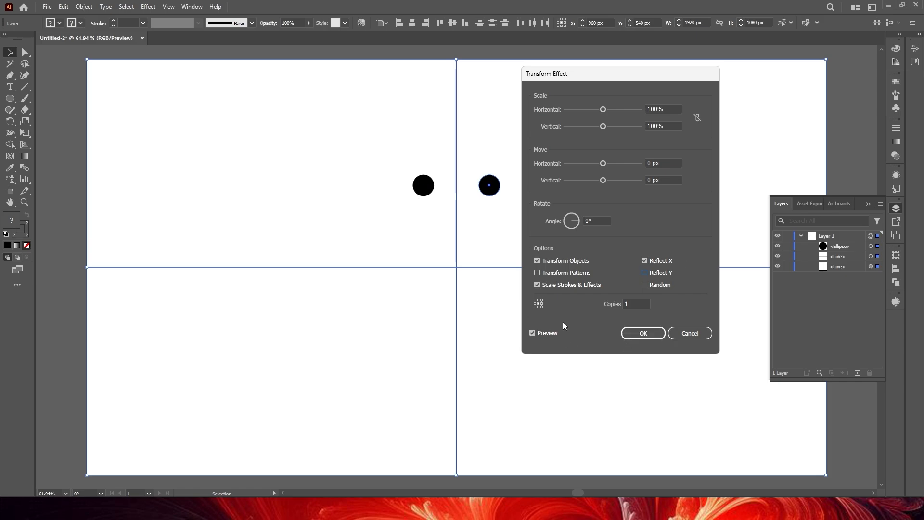
left_click(644, 335)
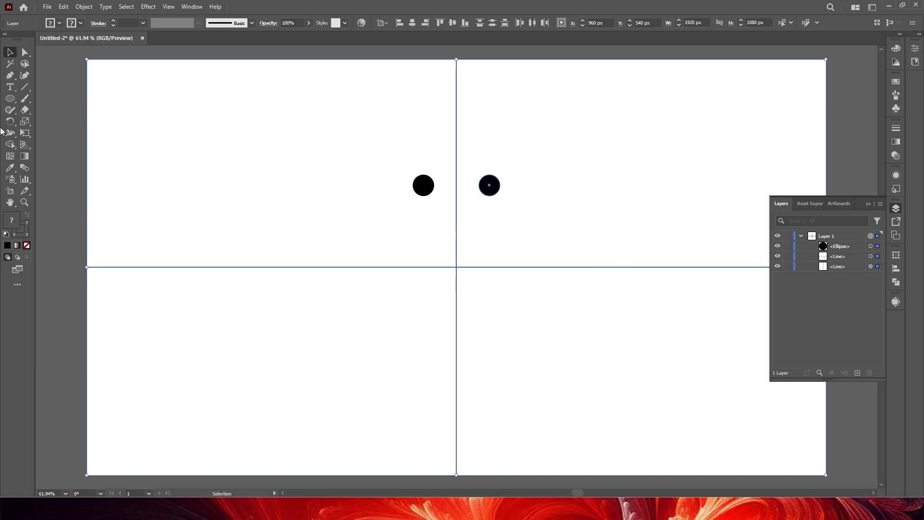
Set up the Paintbrush with a near-black 190E0E stroke and no fill
left_click(24, 99)
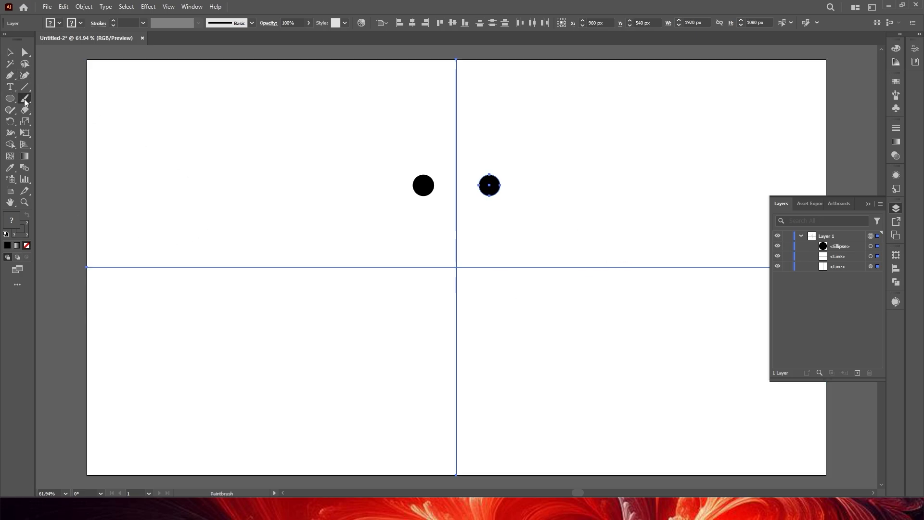
left_click(6, 234)
double_click(27, 224)
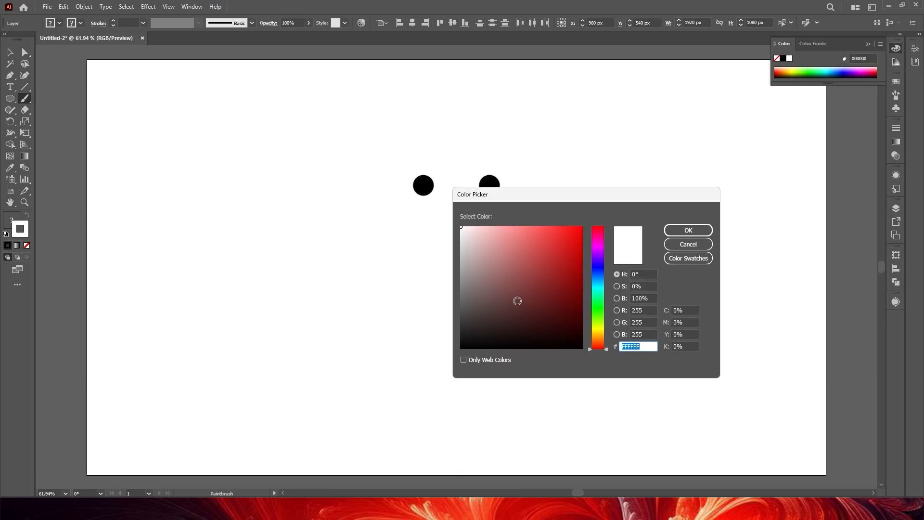
left_click(514, 337)
left_click(697, 229)
left_click(27, 246)
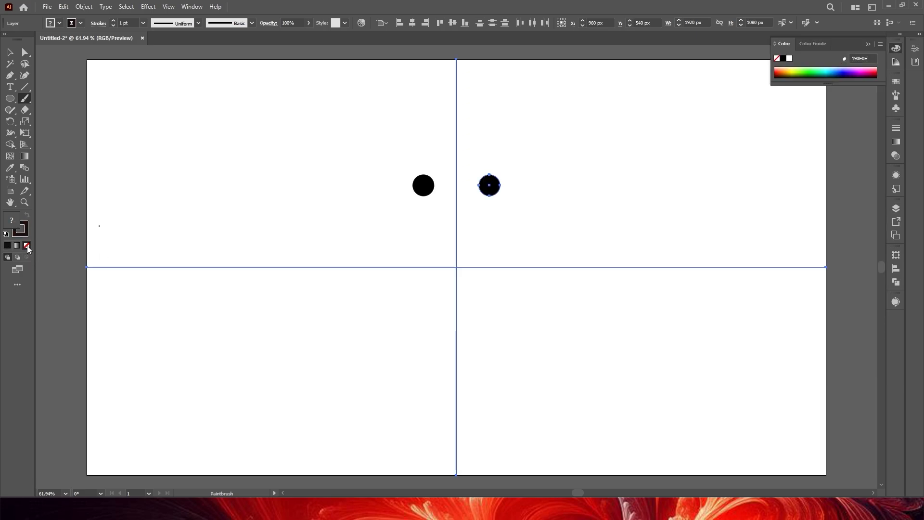
Paint a petal outline and two sweeping curves crossing the vertical line in the upper half, around the circle
mouse_move(454, 114)
left_mouse_down()
mouse_move(481, 187)
mouse_move(457, 206)
mouse_move(507, 194)
mouse_move(524, 154)
left_mouse_up()
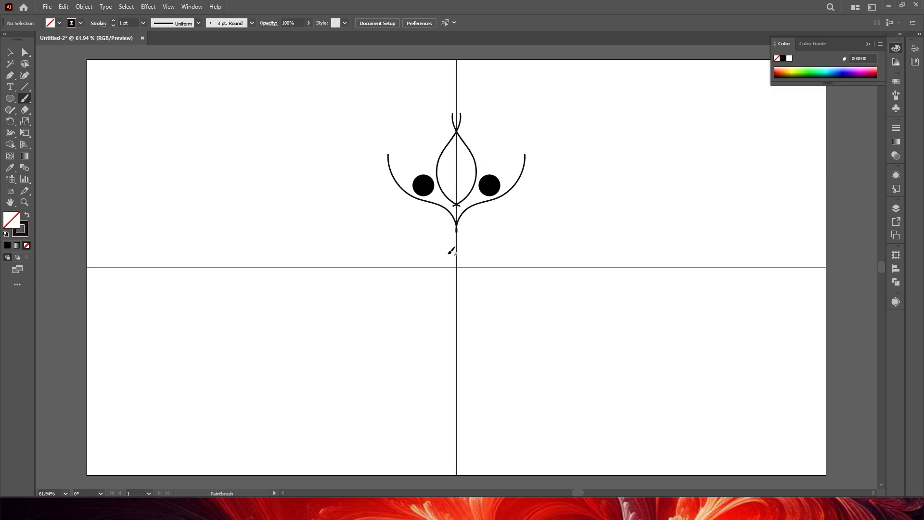
left_click_drag(448, 254, 522, 159)
scroll(460, 223, "up", 4)
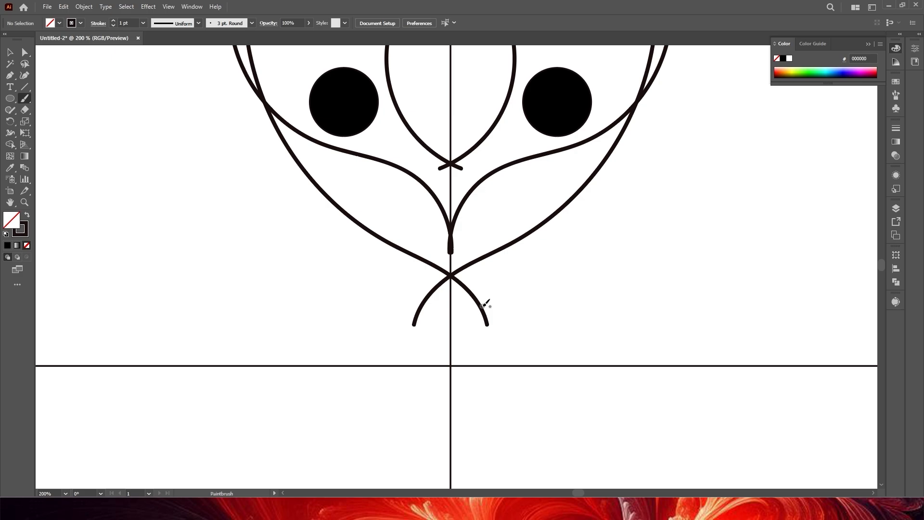
scroll(395, 267, "down", 2)
scroll(198, 166, "down", 1)
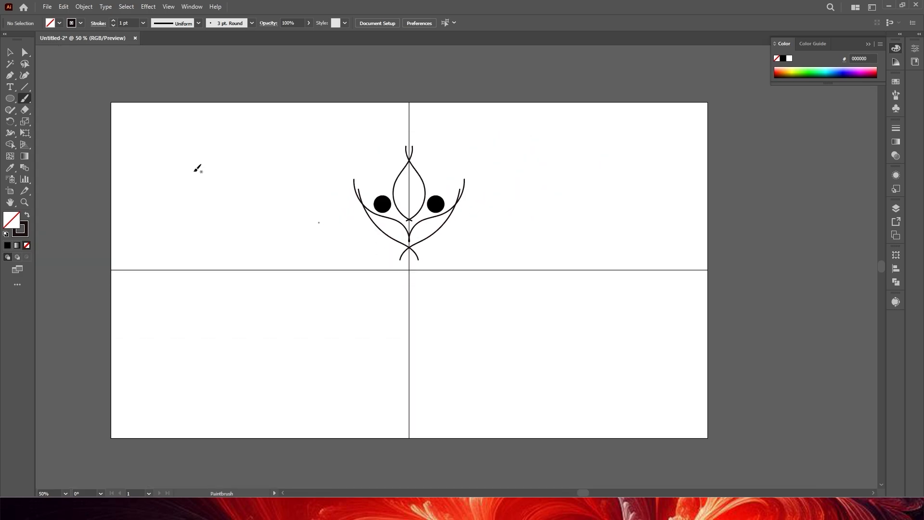
Draw a 960 x 1080 px rectangle over the artboard's right half and make it Layer 1's clipping mask
left_click(9, 101)
left_click(54, 98)
left_click_drag(409, 102, 708, 438)
left_click(898, 207)
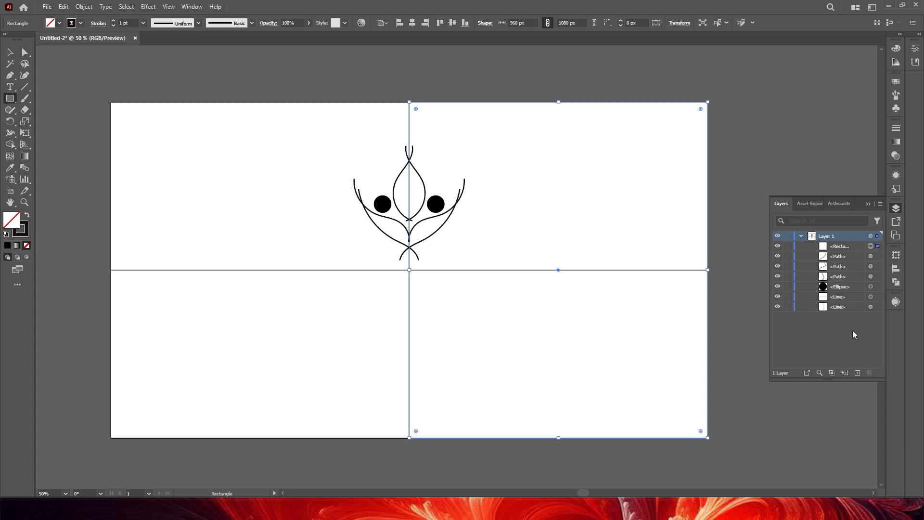
left_click(832, 373)
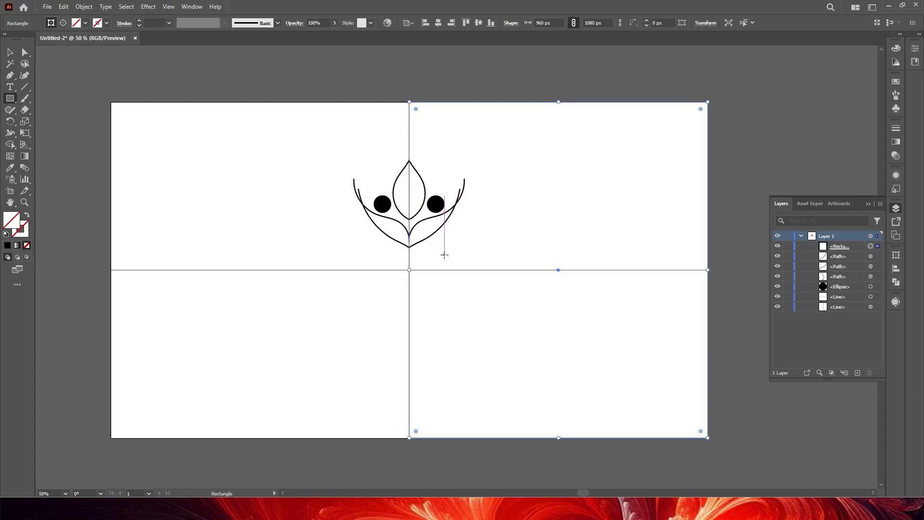
scroll(407, 239, "up", 4)
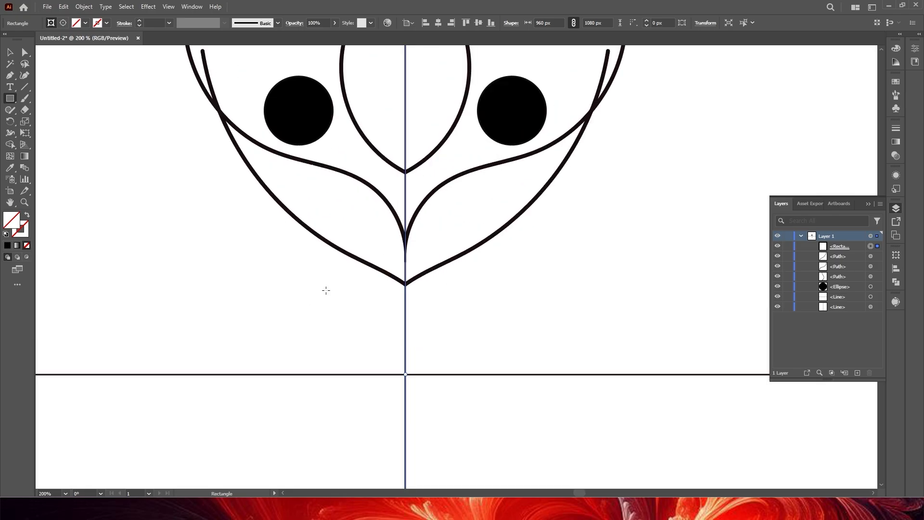
Paint a smaller petal inside the large petal, against the vertical line
left_click(25, 99)
scroll(386, 309, "down", 3)
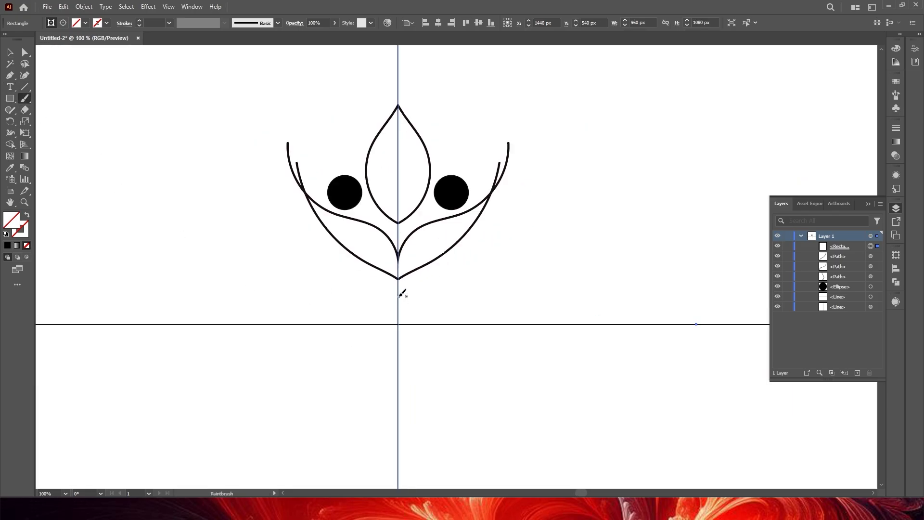
scroll(400, 288, "up", 3)
mouse_move(381, 67)
left_mouse_down()
mouse_move(429, 157)
mouse_move(397, 202)
left_mouse_up()
scroll(365, 183, "up", 2)
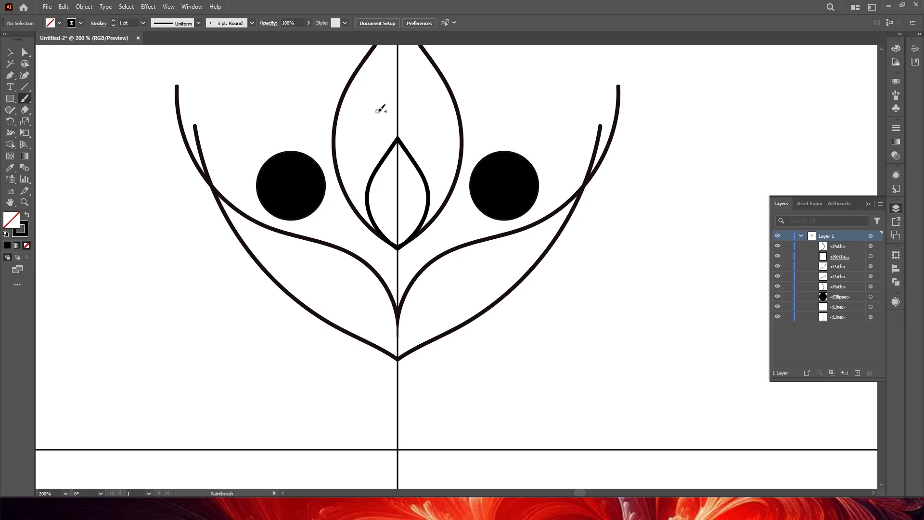
scroll(443, 169, "up", 2)
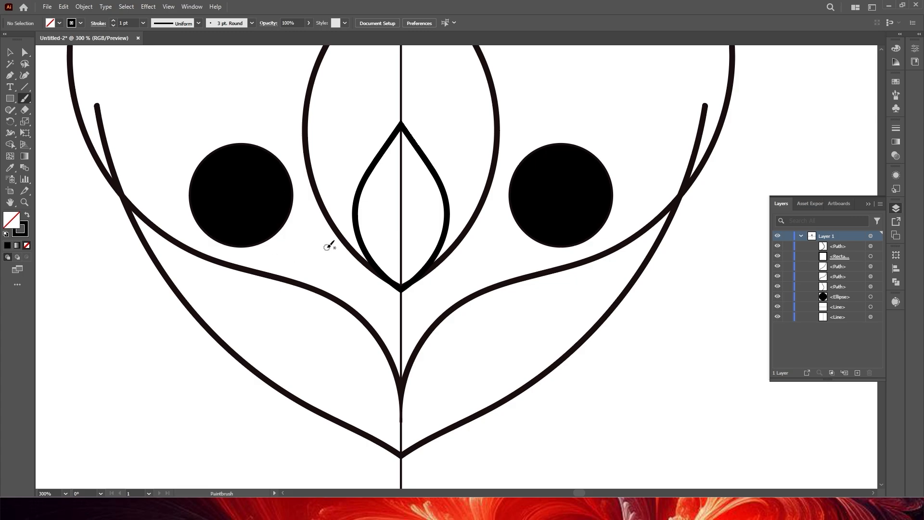
scroll(330, 245, "down", 5)
scroll(471, 224, "up", 2)
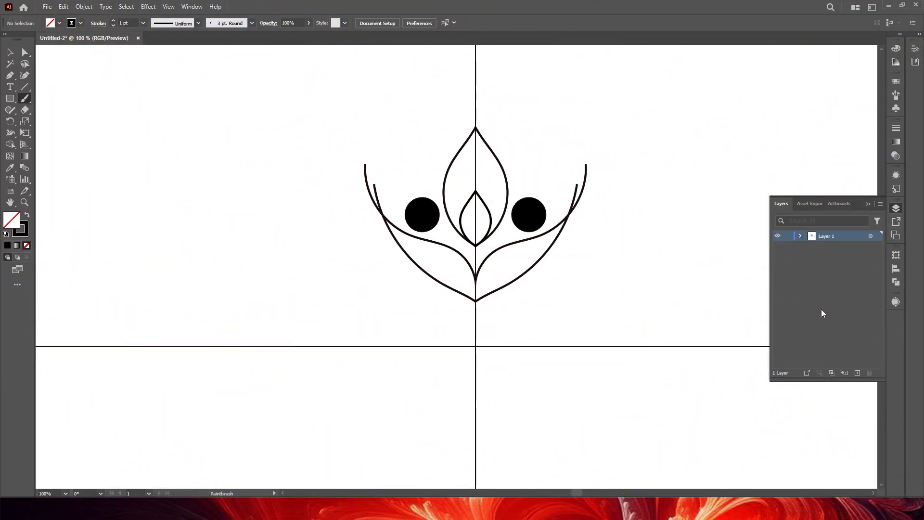
Add a new layer with Layer 1 hidden and draw a 1080 px vertical line through the artboard's centre
left_click(857, 372)
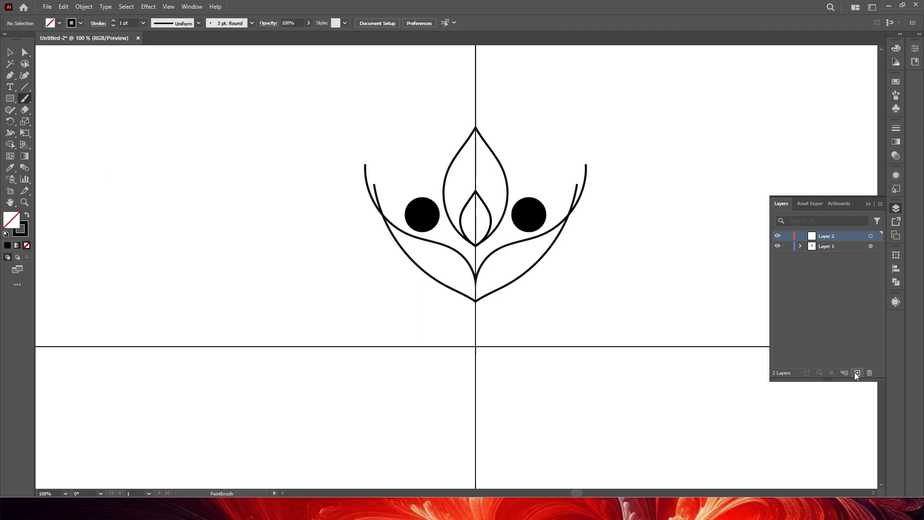
left_click(778, 246)
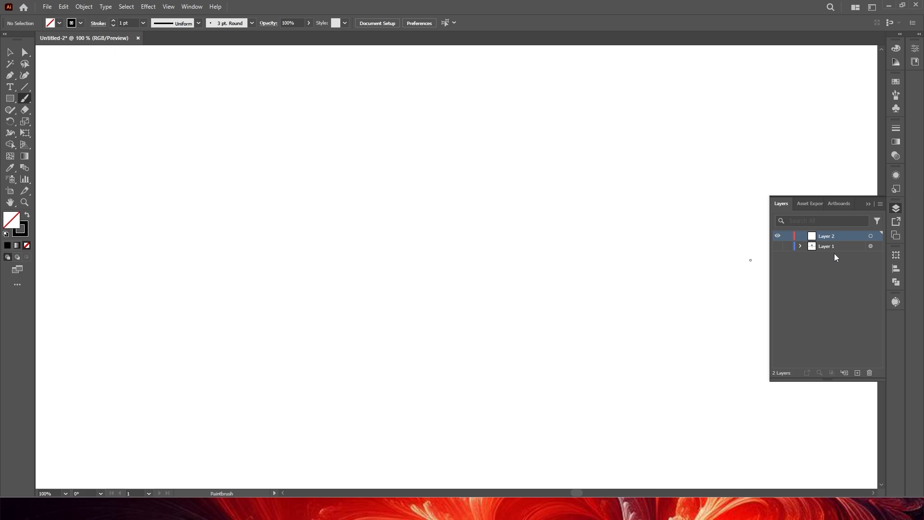
left_click(25, 86)
key("ctrl+minus")
key("ctrl+minus")
key("ctrl+minus")
left_click_drag(397, 161, 397, 384)
key("v")
key("ctrl+equal")
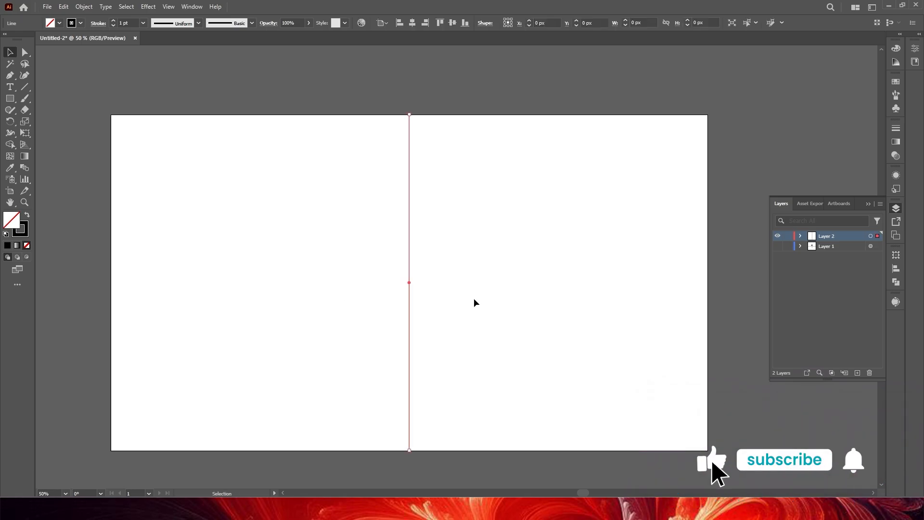
Apply a Transform effect to the vertical line with a 30° rotation angle and 5 copies
left_click(148, 6)
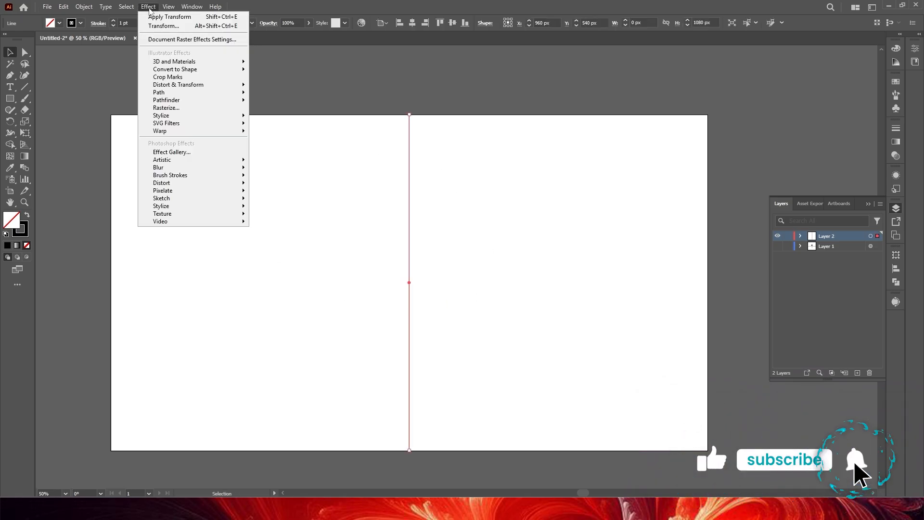
mouse_move(196, 87)
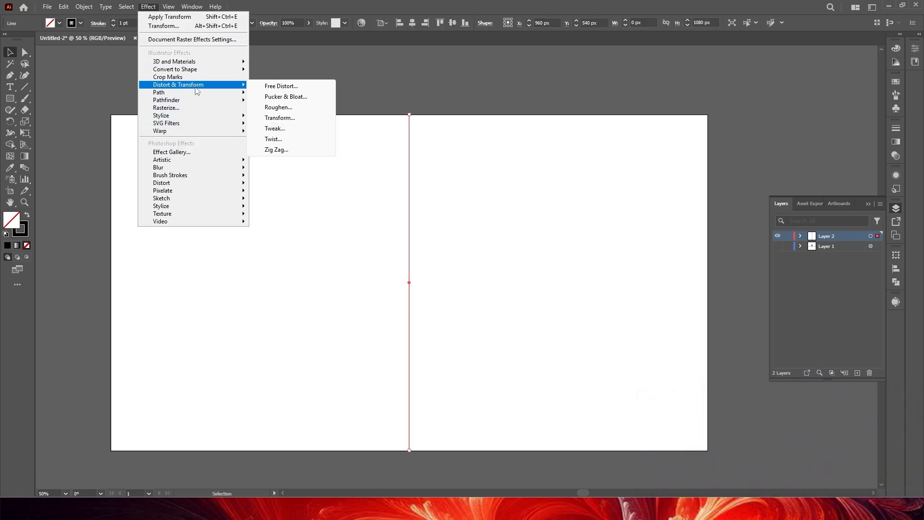
left_click(282, 118)
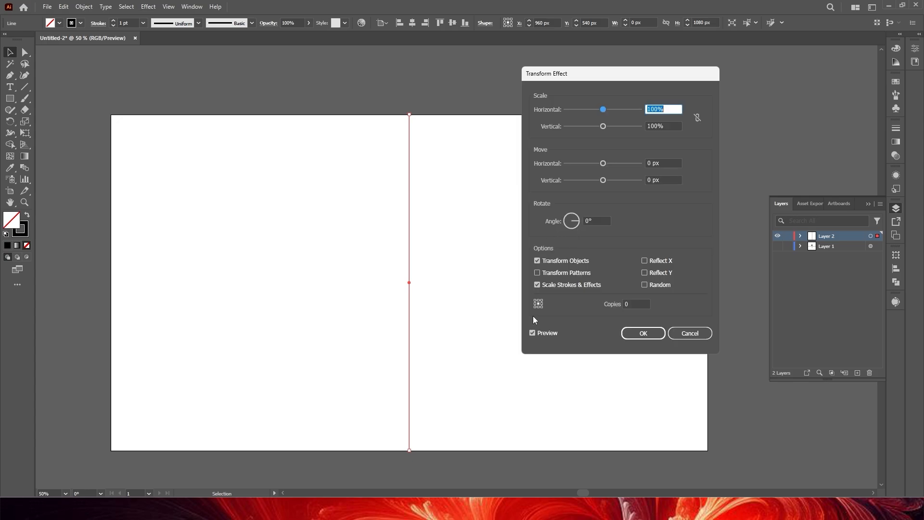
left_click(616, 304)
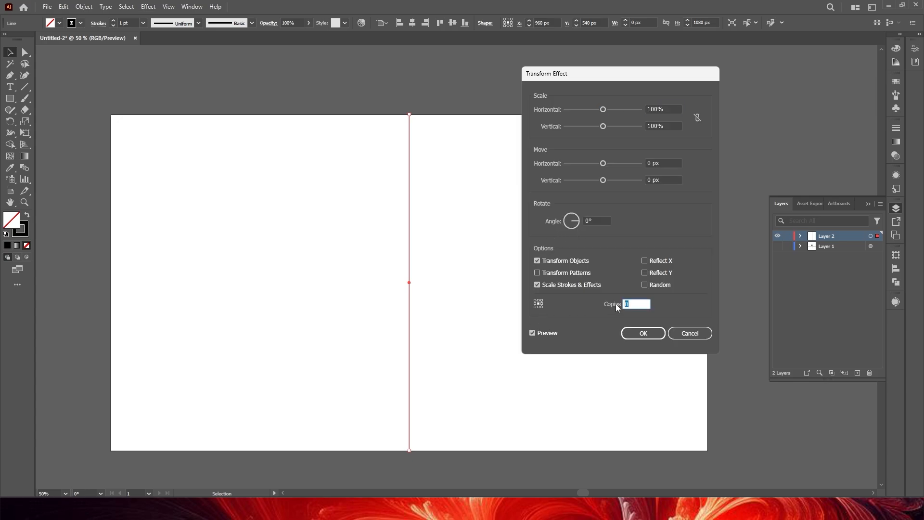
left_click(597, 221)
type("30")
left_click(539, 333)
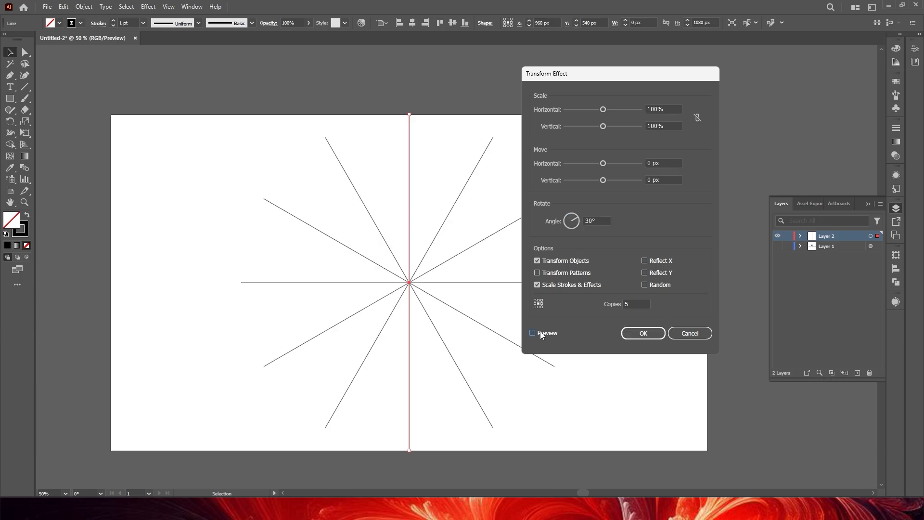
left_click(642, 334)
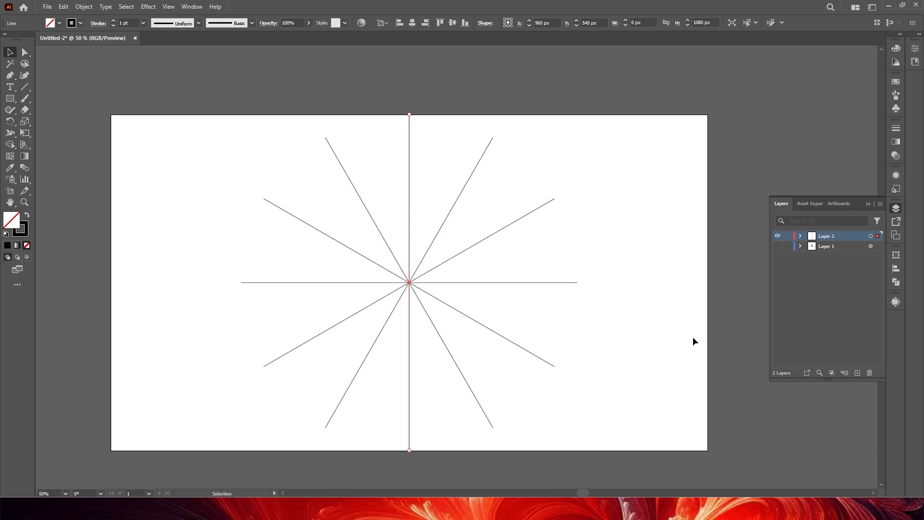
Move Layer 2 below Layer 1 and make Layer 1 visible again
left_click(336, 265)
left_click_drag(334, 161, 499, 385)
left_click_drag(845, 237, 840, 256)
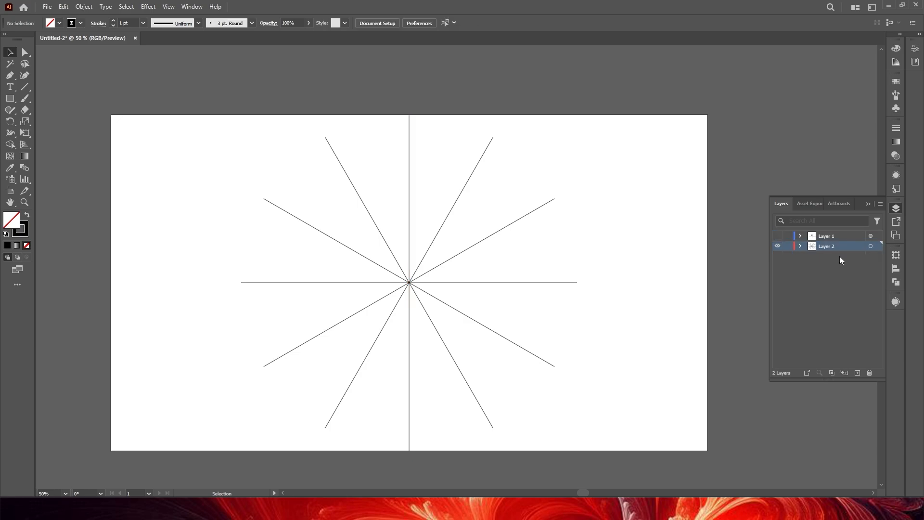
left_click(778, 246)
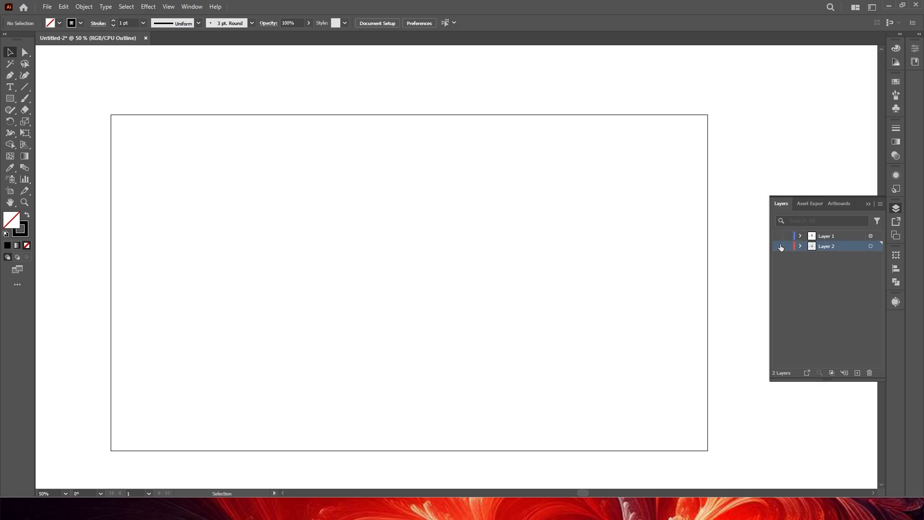
left_click(779, 245)
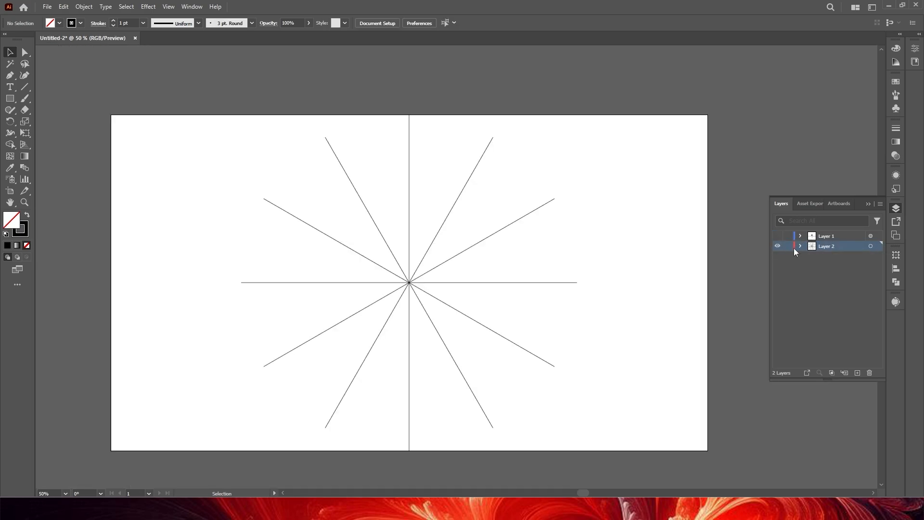
left_click(777, 237)
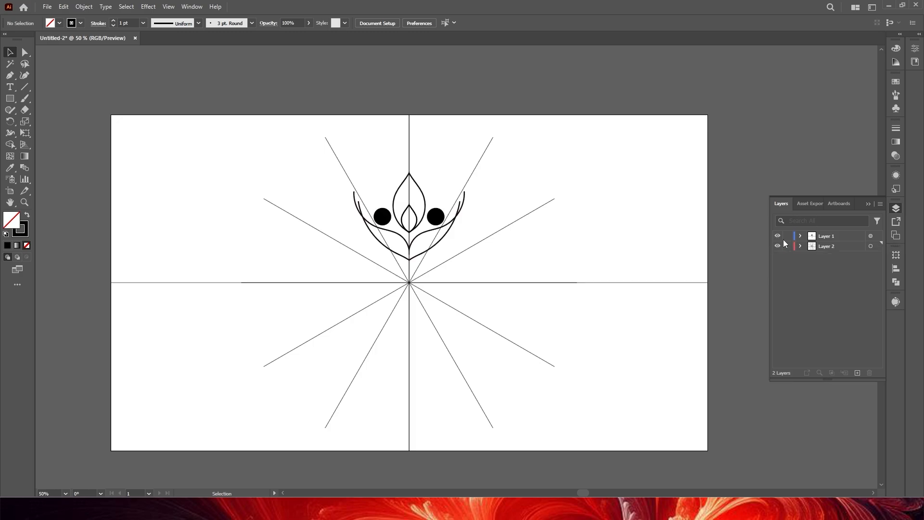
Delete the painted curves and shrink the circle to about 40 px, placed between the vertical line and the adjacent diagonal guide
left_click(421, 258)
key("Delete")
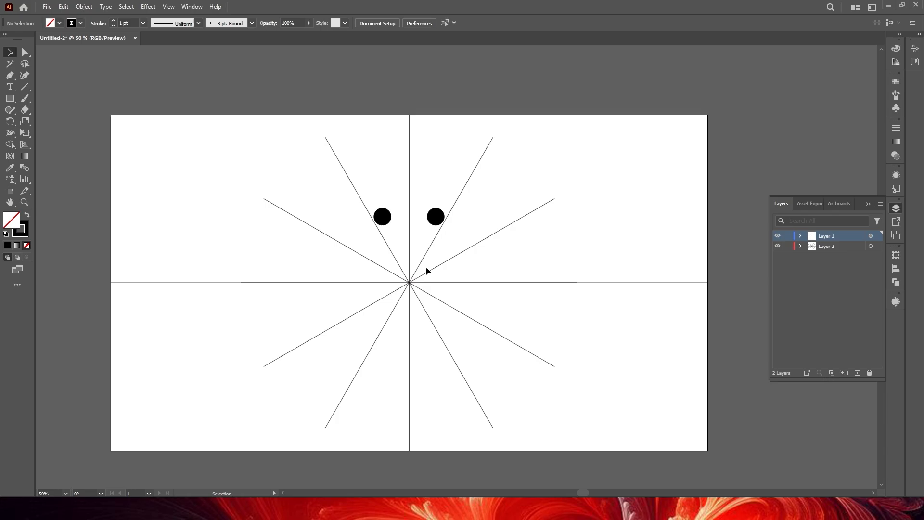
scroll(423, 223, "up", 2)
left_click_drag(449, 211, 428, 202)
scroll(460, 188, "down", 1)
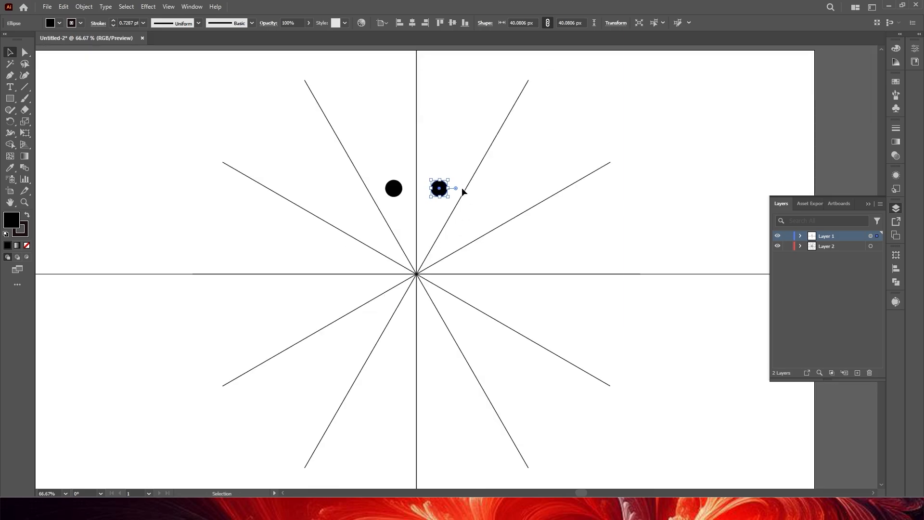
Target the whole of Layer 1 and apply a Transform effect with a 60° rotation angle and 5 copies
scroll(461, 187, "down", 2)
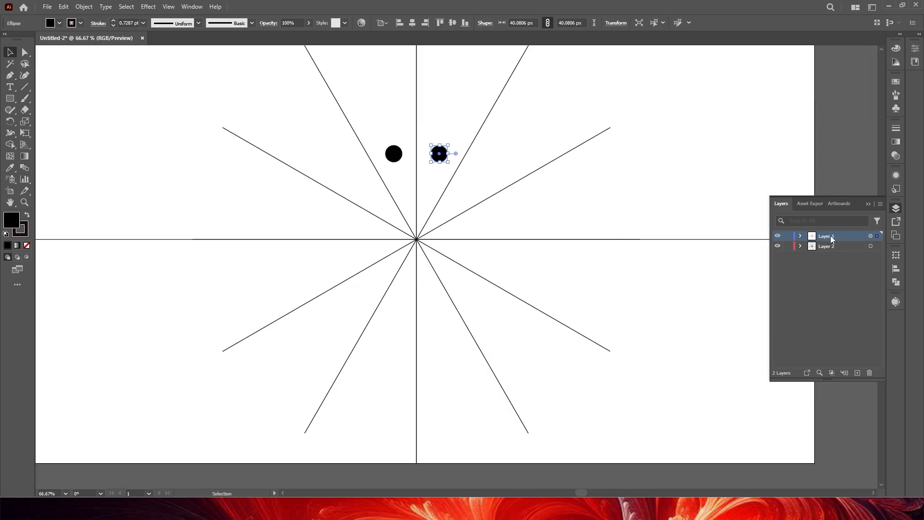
left_click(871, 236)
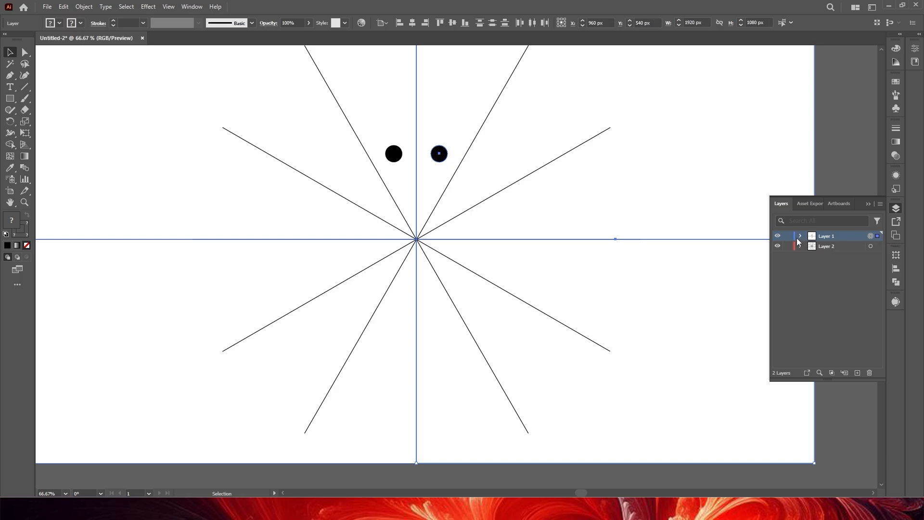
left_click(799, 236)
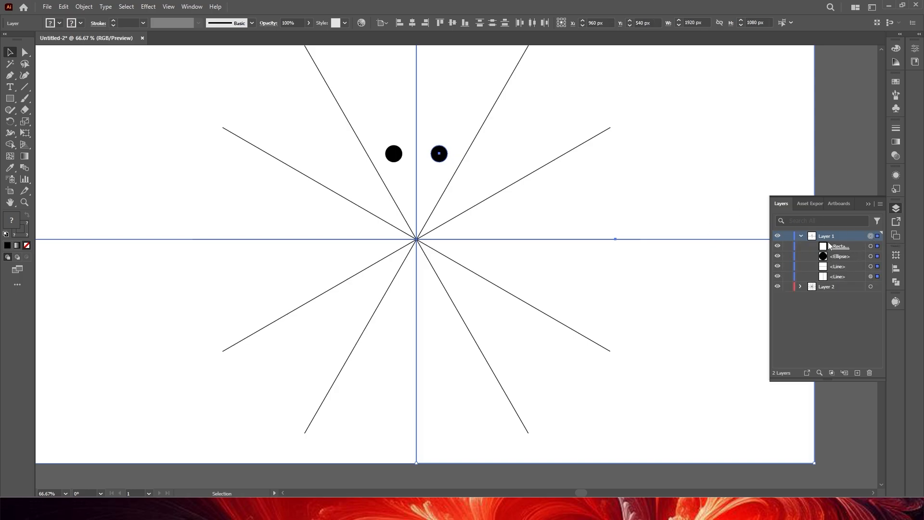
left_click(801, 236)
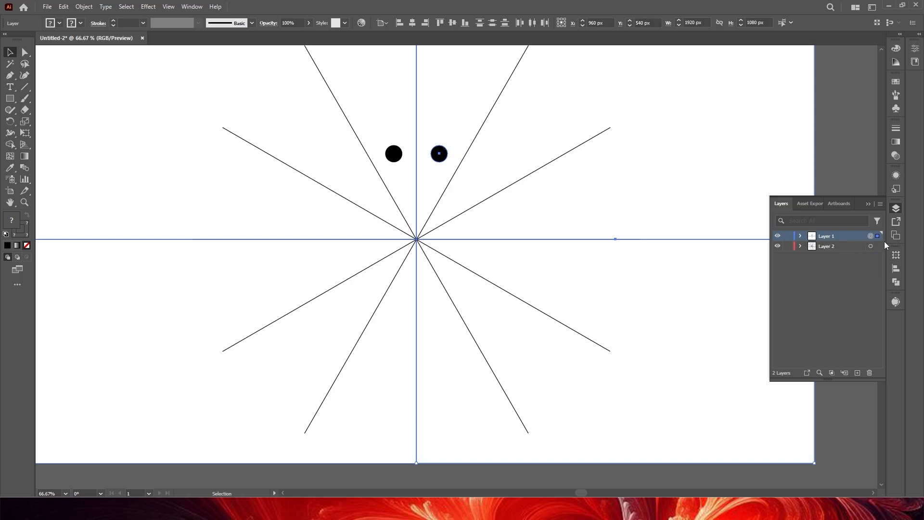
left_click(149, 7)
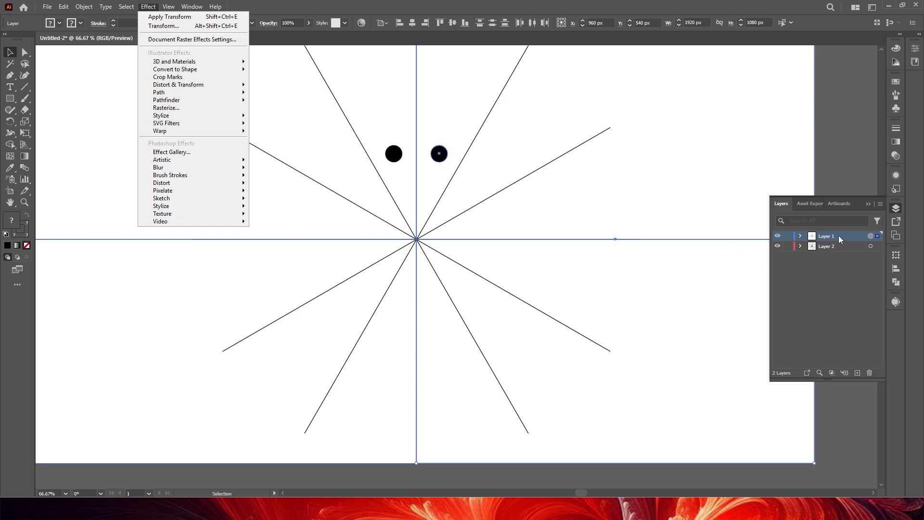
mouse_move(161, 125)
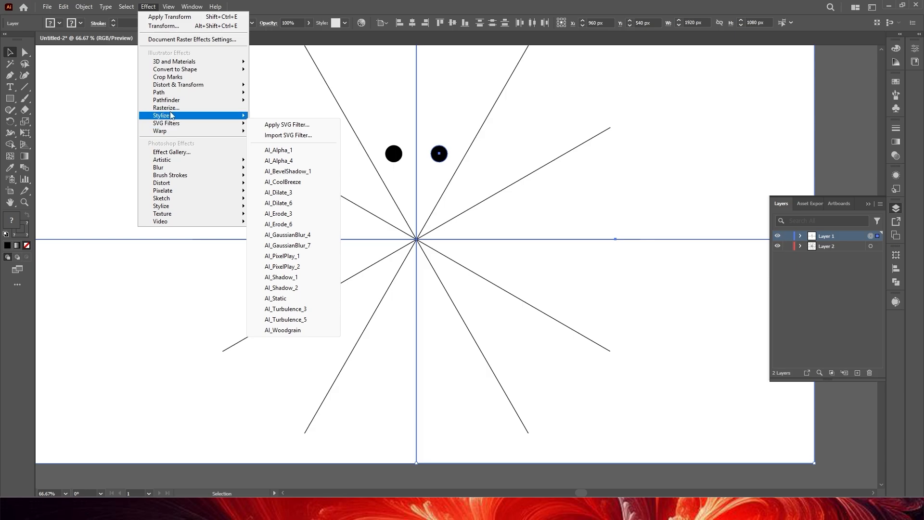
mouse_move(188, 87)
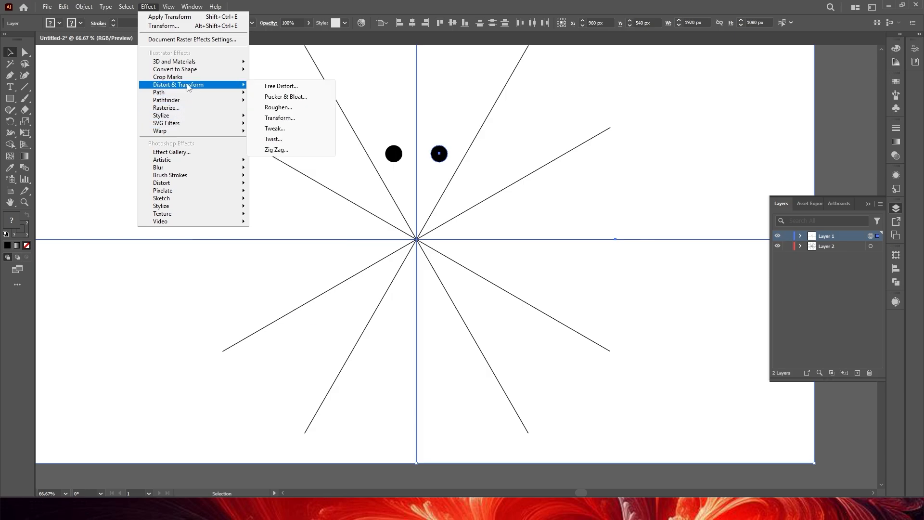
left_click(293, 118)
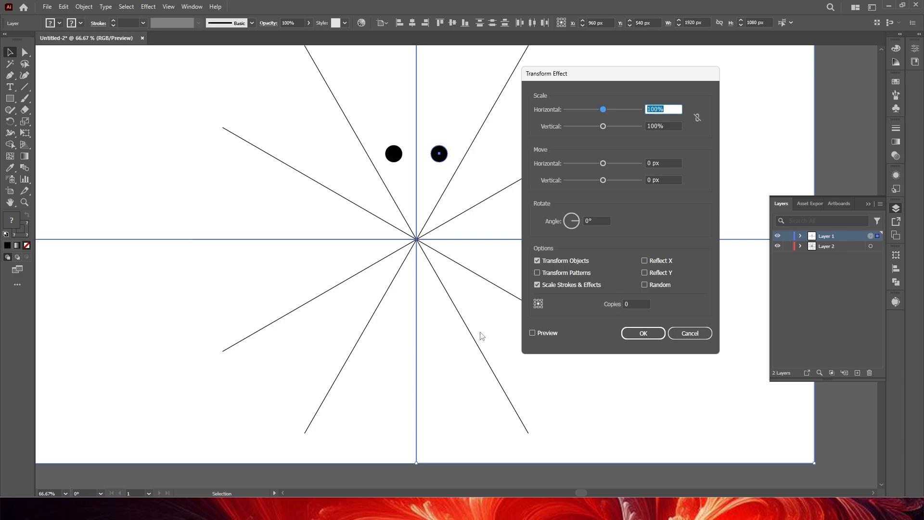
left_click(547, 333)
left_click(644, 305)
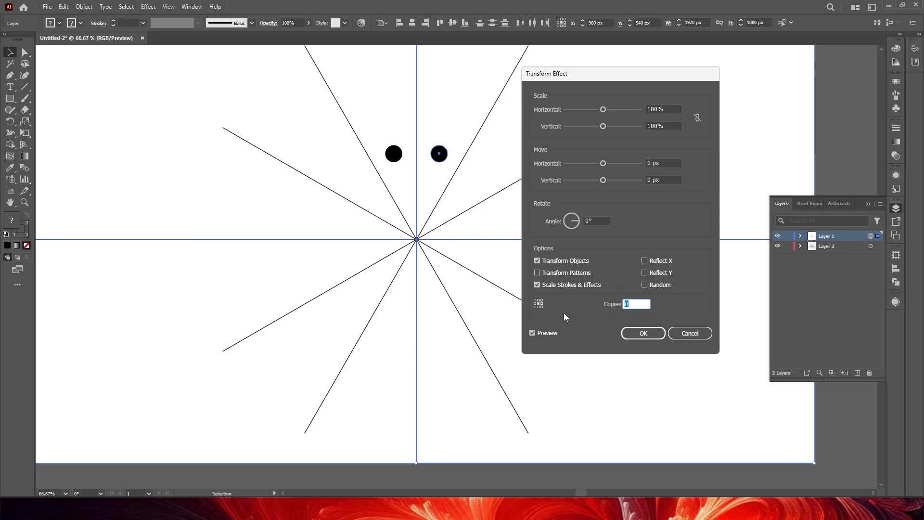
type("5")
left_click(588, 222)
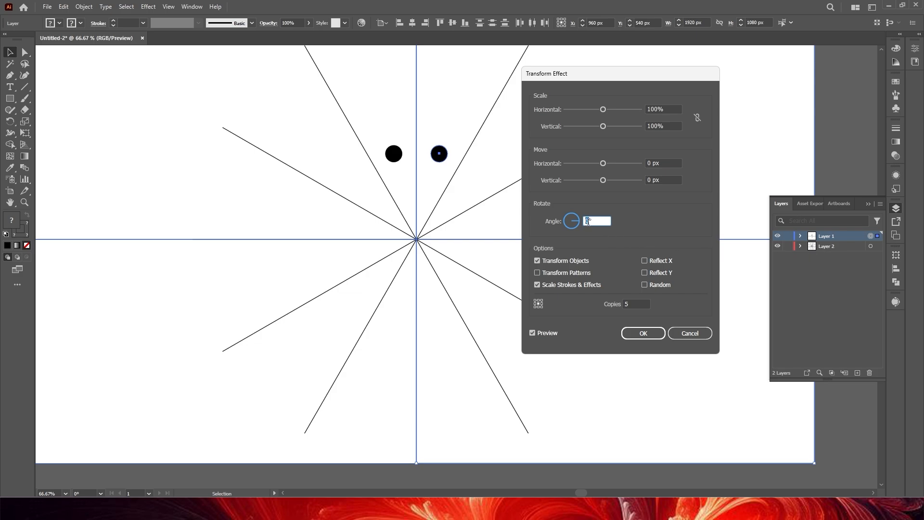
type("60")
left_click(532, 332)
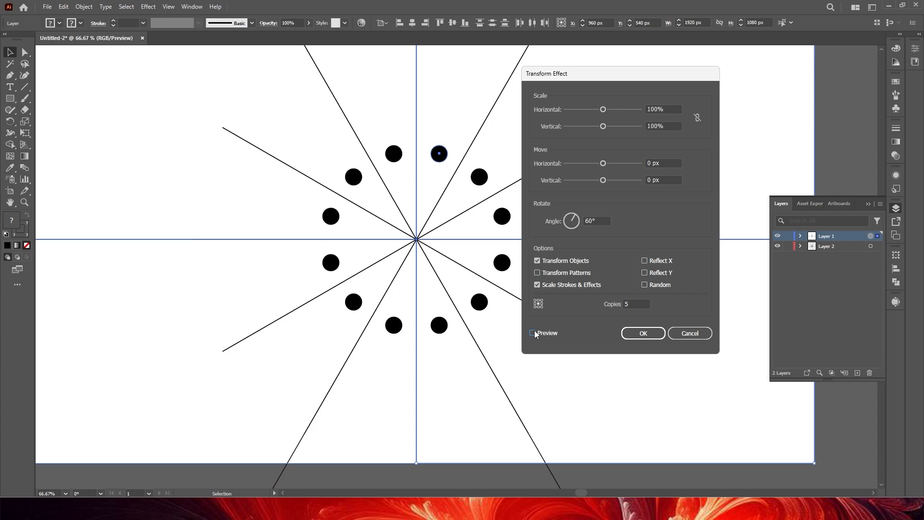
left_click(644, 336)
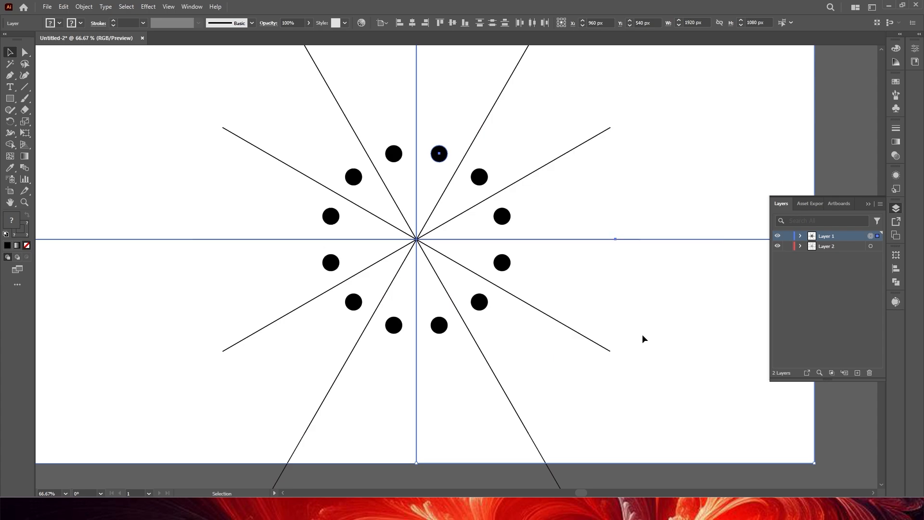
With the Paintbrush and 3 pt. Round brush, paint a small petal outline above a larger double-lined petal along the upper vertical guide
left_click(25, 98)
key("ctrl+shift+a")
key("ctrl+equal")
key("ctrl+equal")
key("ctrl+equal")
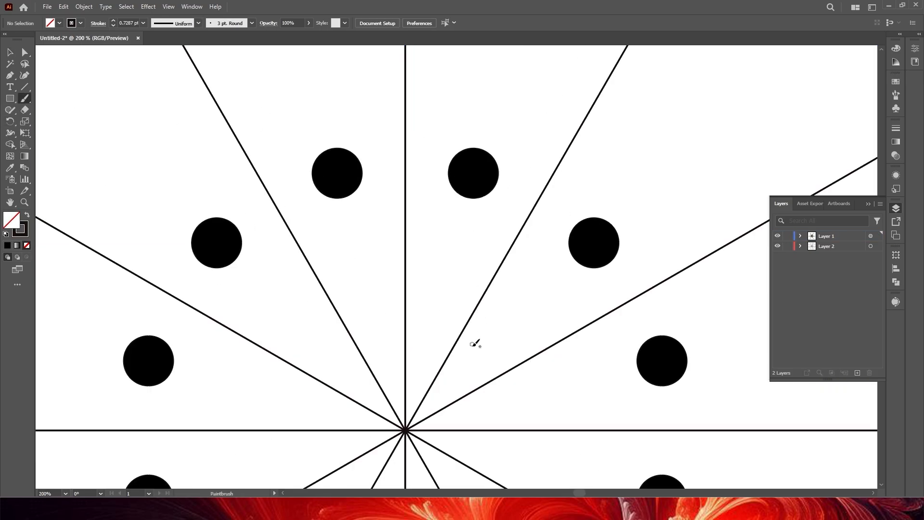
key("ctrl+equal")
left_click_drag(396, 97, 444, 186)
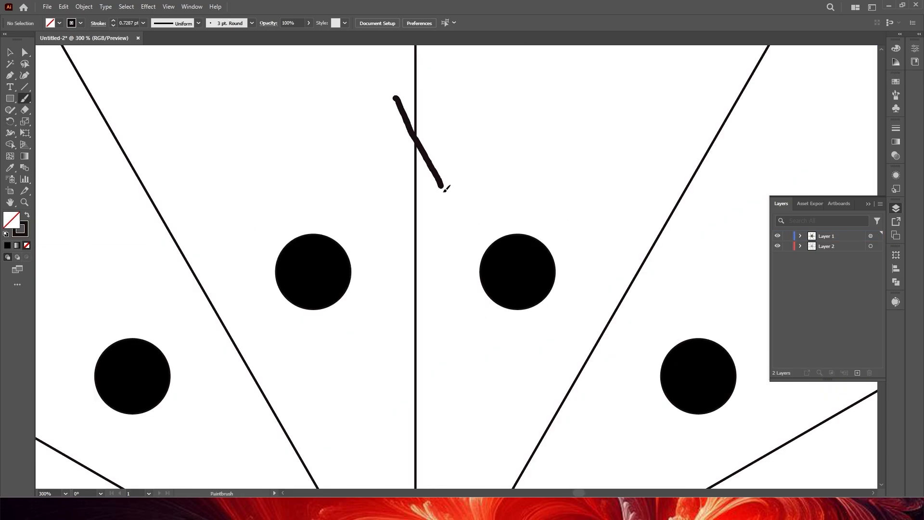
left_click_drag(443, 186, 438, 251)
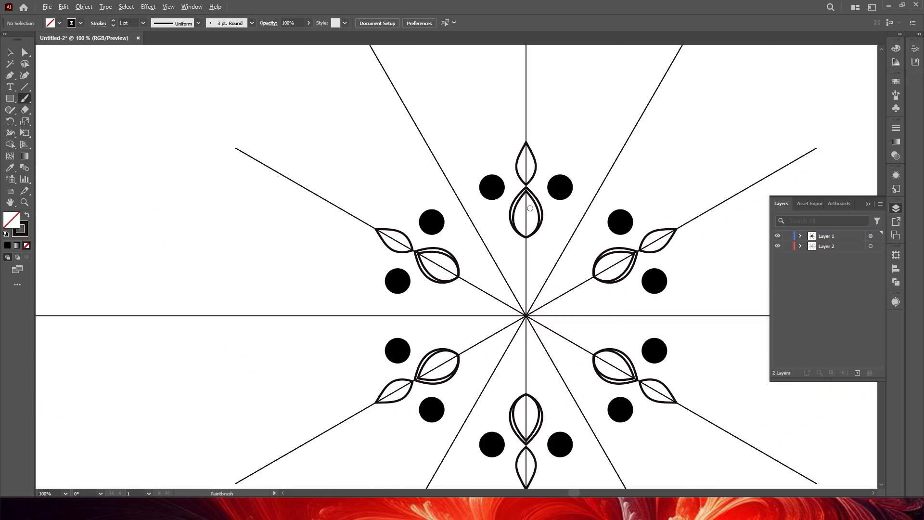
Load the Artistic_Ink brush library and choose the third brush, a trail of dark ink dots that shrink toward one end
key("ctrl+equal")
key("ctrl+equal")
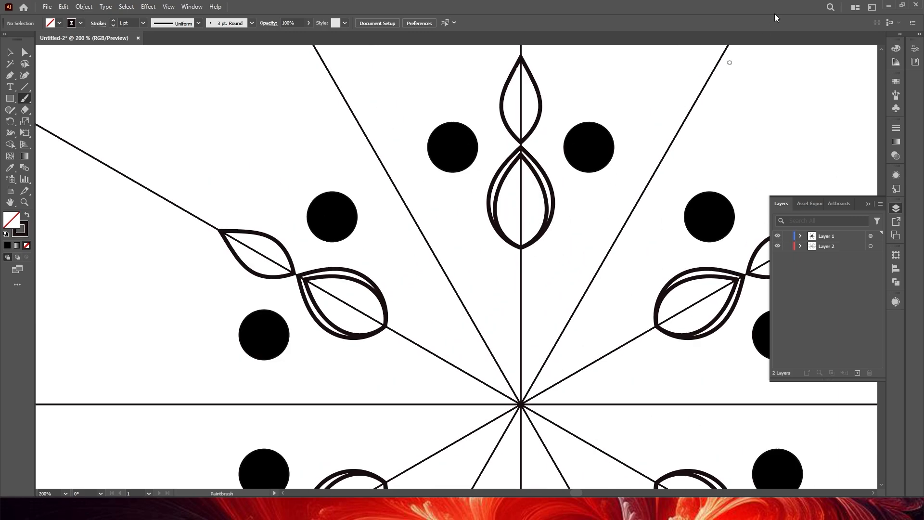
left_click(896, 95)
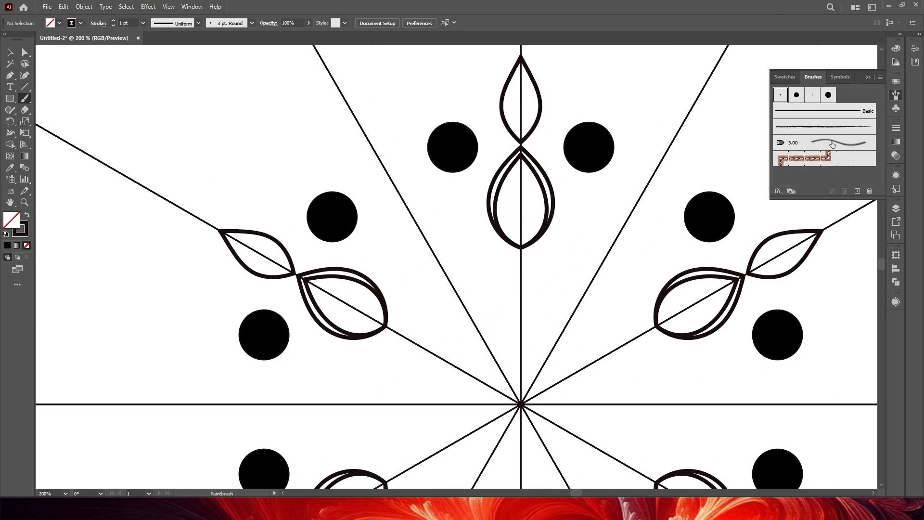
left_click(778, 191)
mouse_move(807, 231)
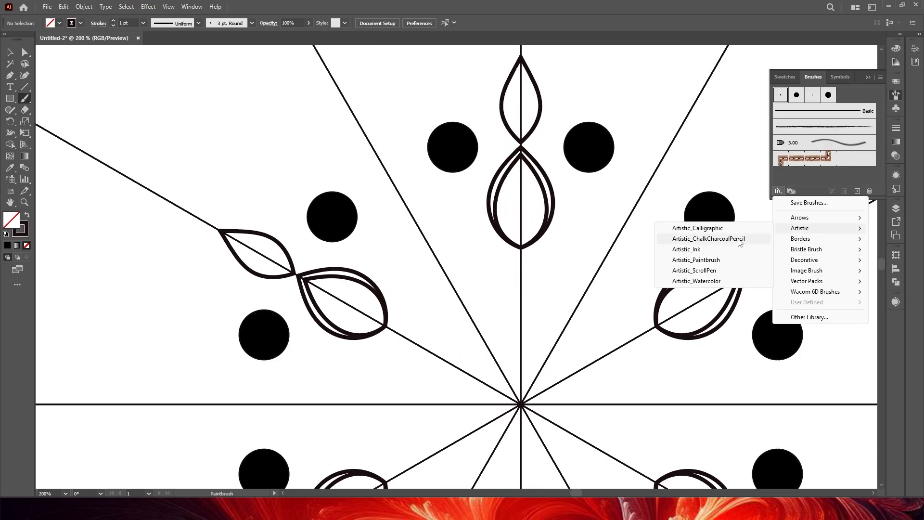
left_click(700, 251)
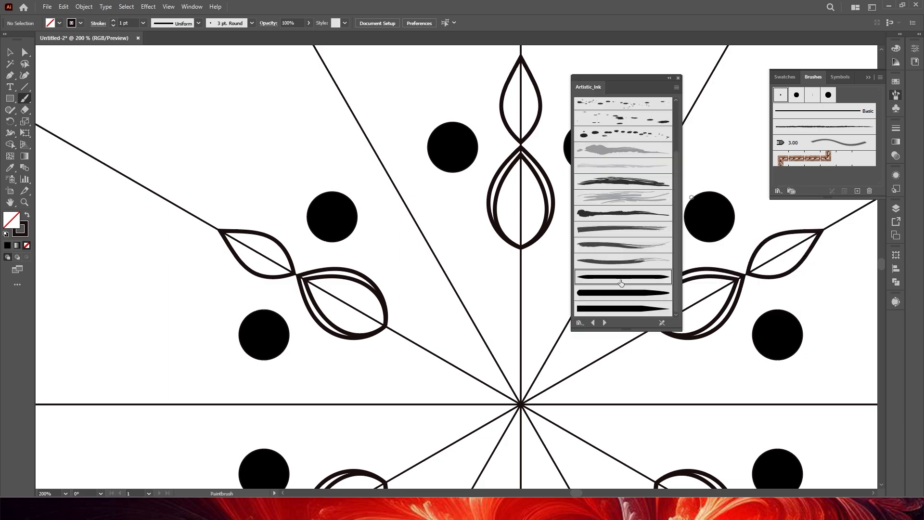
left_click(624, 133)
Paint a curved dotted ink stroke from the double-lined petal toward the mandala's centre, forming the side of an inner petal
scroll(526, 235, "down", 3)
key("ctrl+0")
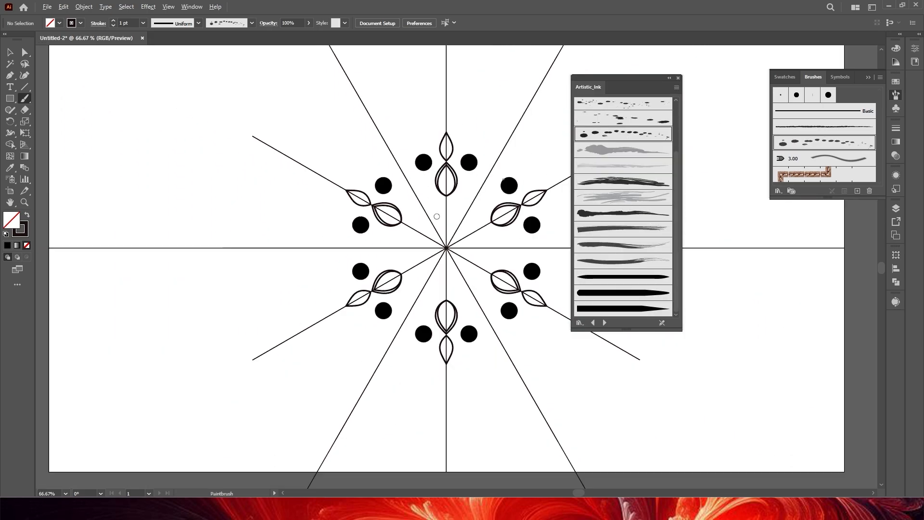
key("ctrl+plus")
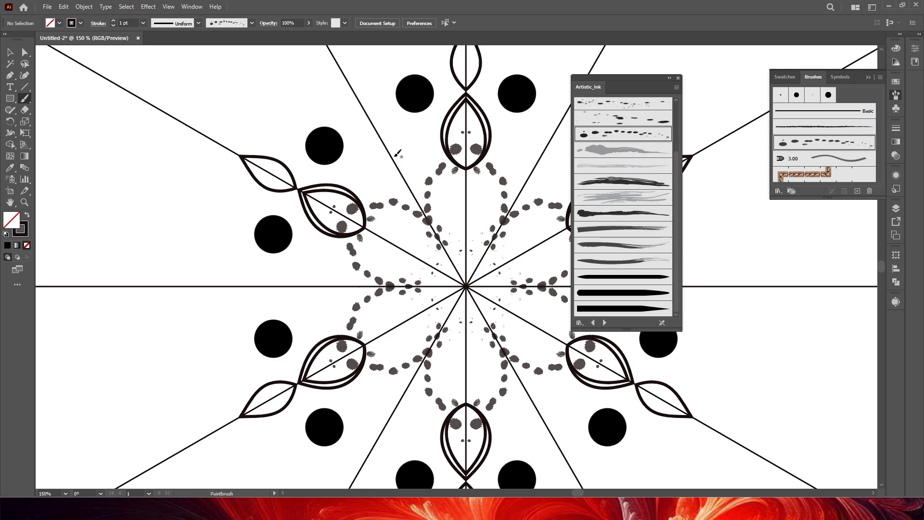
scroll(511, 179, "up", 5)
scroll(474, 212, "down", 3)
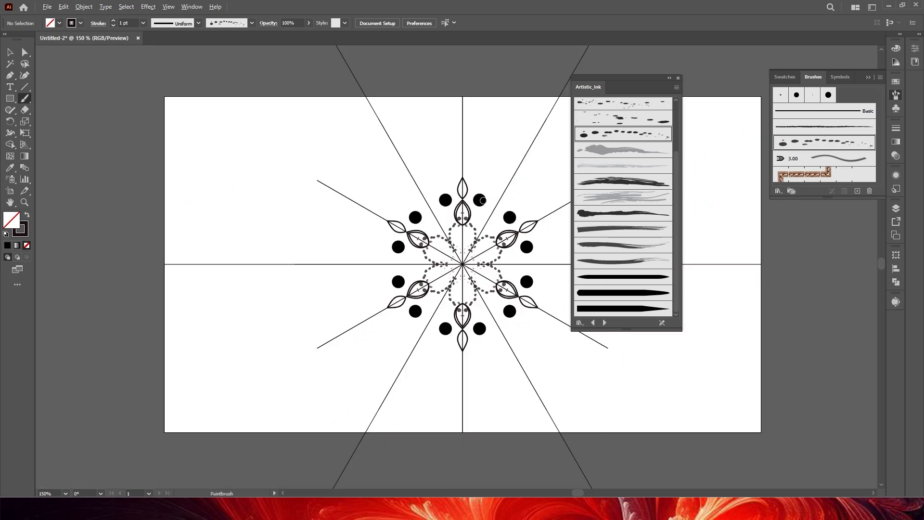
scroll(474, 188, "up", 1)
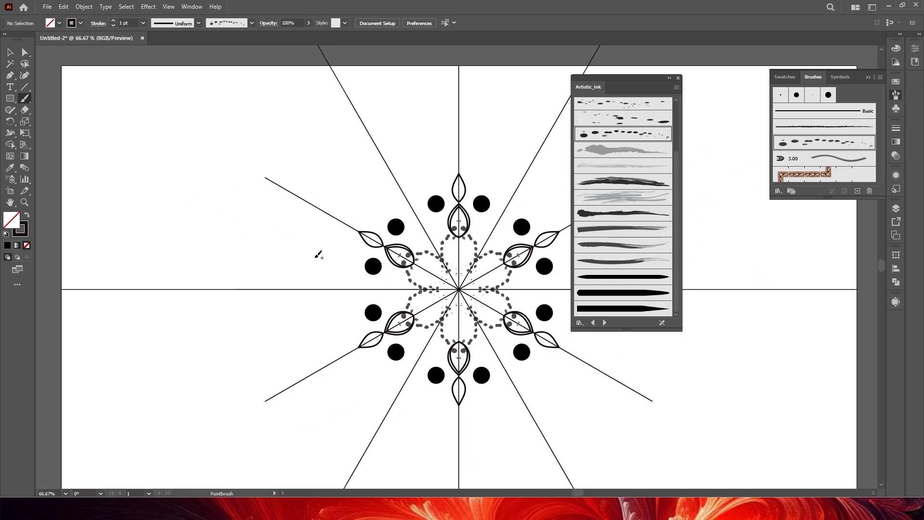
Move the Artistic_Ink library clear of the mandala and choose the dark tapered ink stroke with a blob at its thick end
scroll(503, 231, "up", 2)
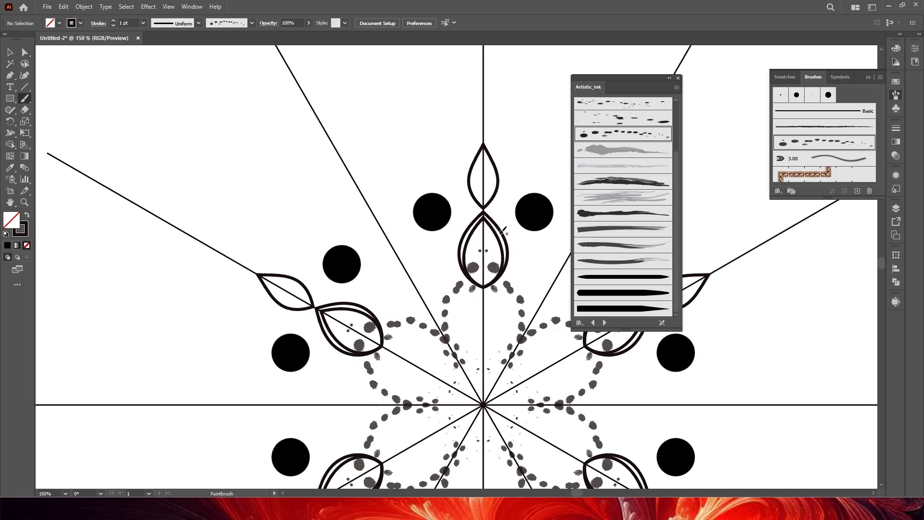
left_click_drag(634, 77, 666, 59)
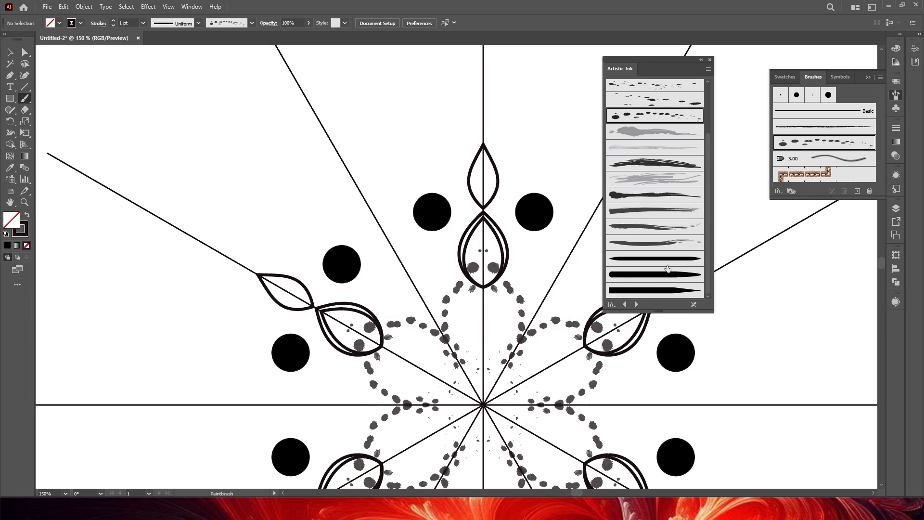
left_click(637, 198)
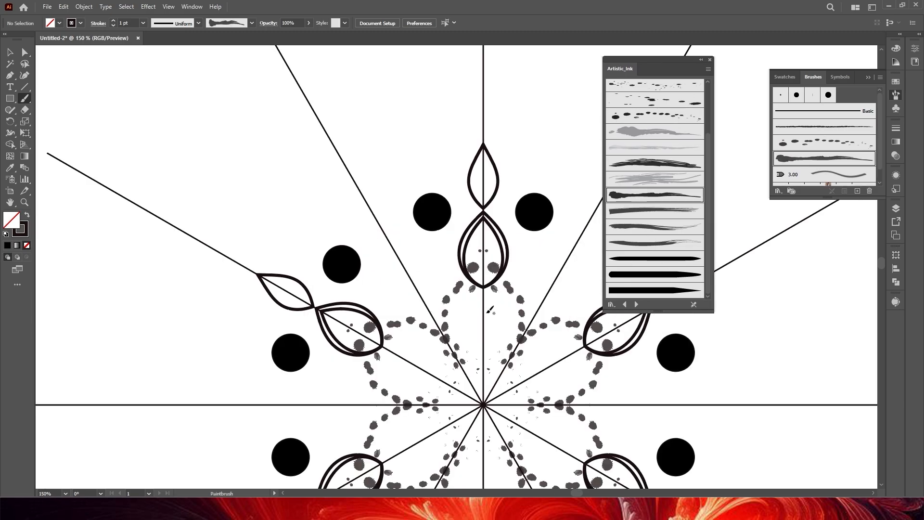